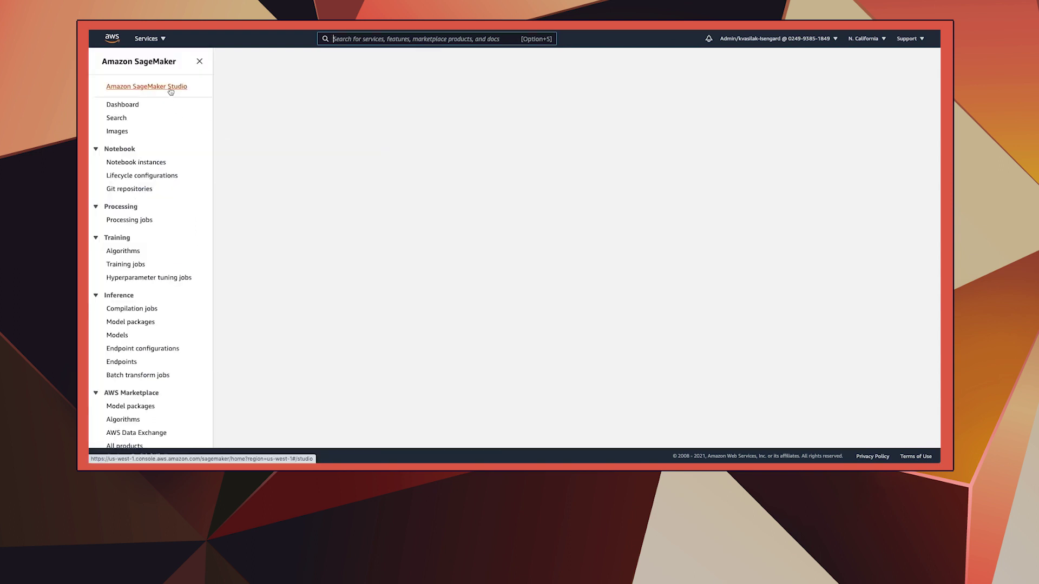
# Launch SageMaker Studio from the console and go to the file browser's root folder
pyautogui.click(170, 89)
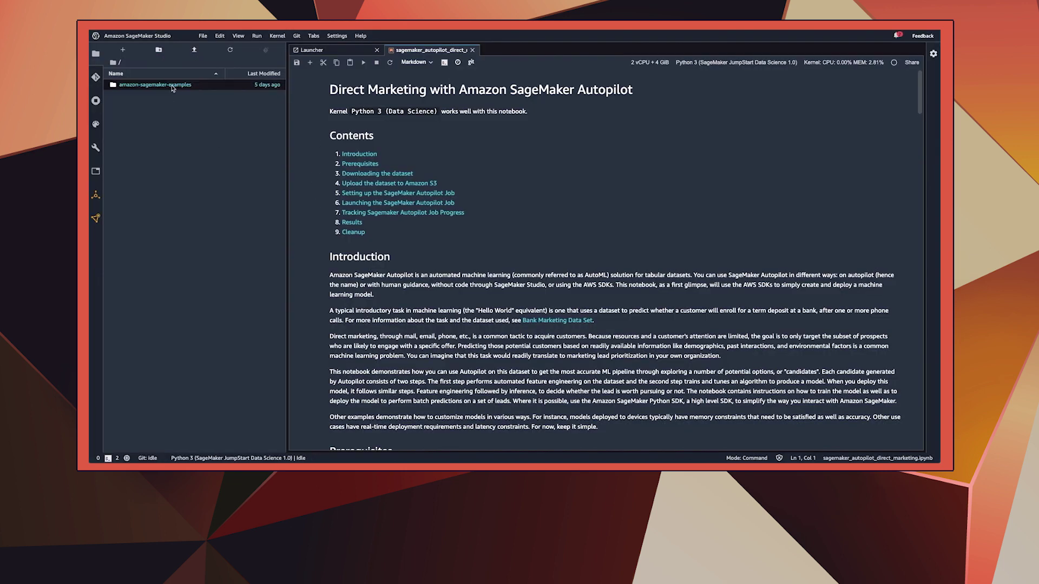
pyautogui.click(158, 62)
# Open the autopilot examples folder, then the Bank Marketing Data Set link, and scroll to Prerequisites
pyautogui.doubleClick(135, 106)
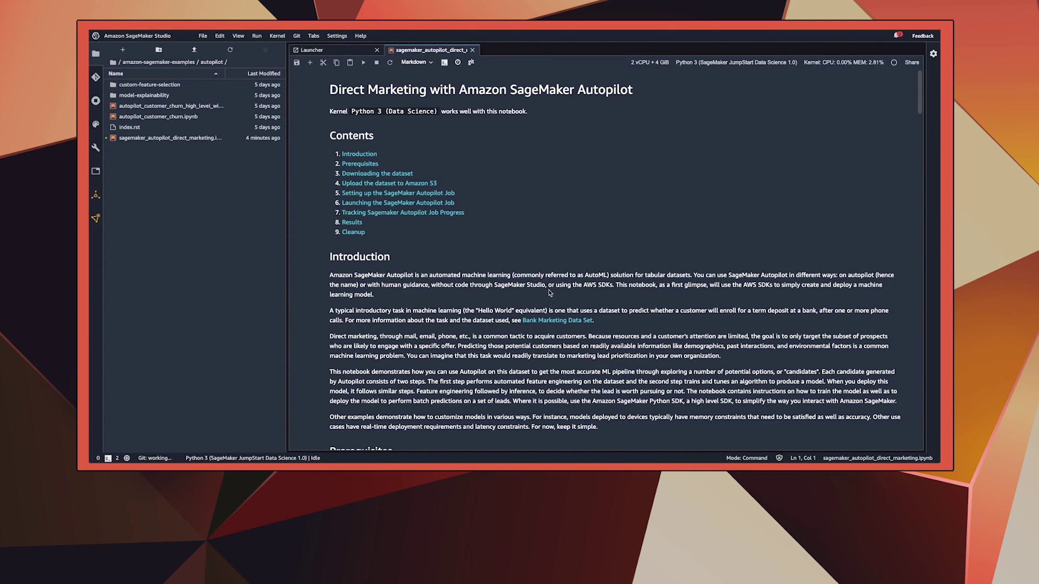
pyautogui.click(557, 320)
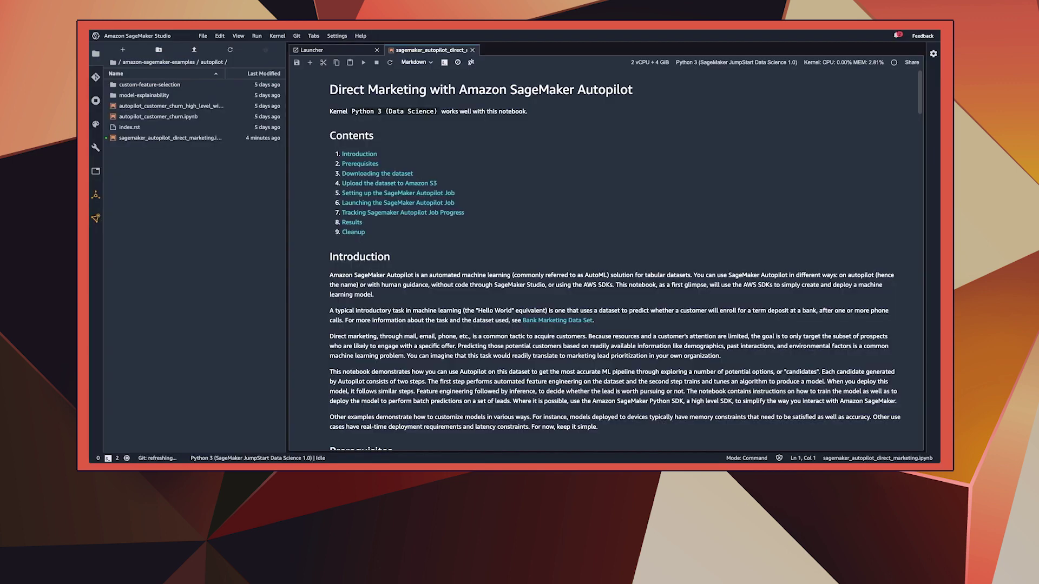
pyautogui.scroll(-1, 527, 340)
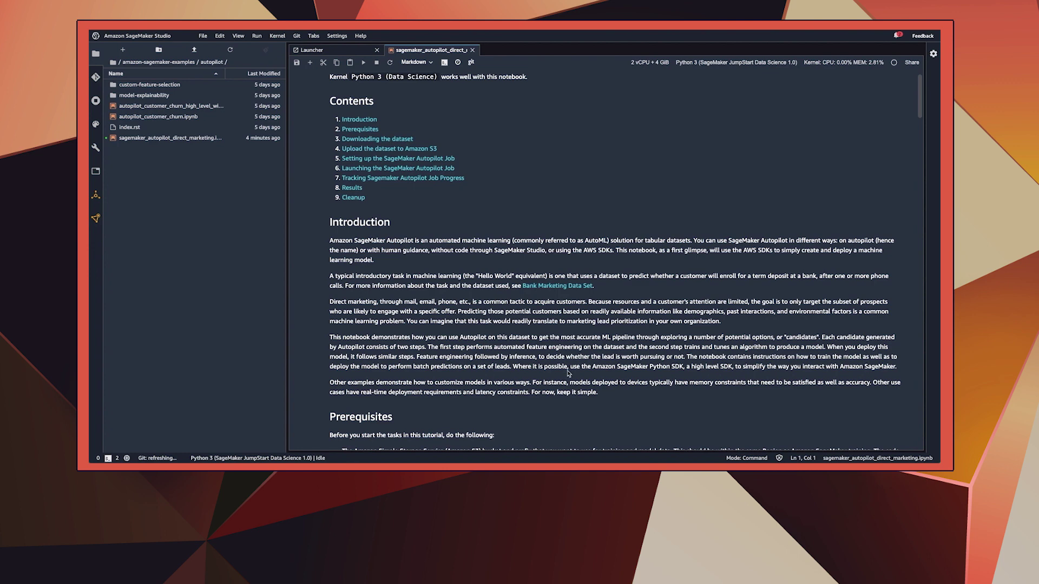
pyautogui.scroll(-5, 576, 355)
# Run the sagemaker/boto3 setup cell and the wget/unzip dataset download cell
pyautogui.click(592, 328)
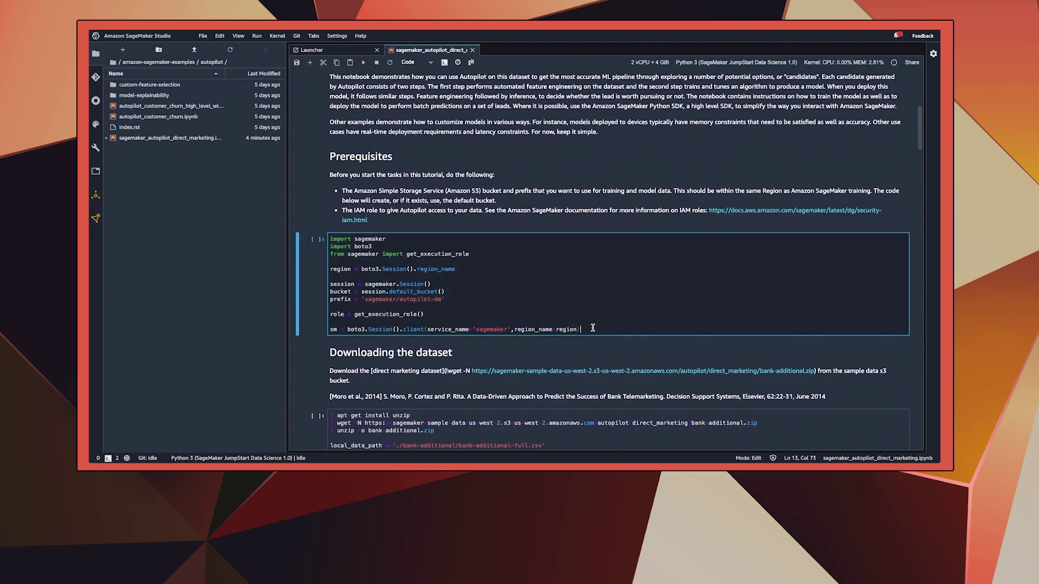
pyautogui.hotkey('shift', 'Return')
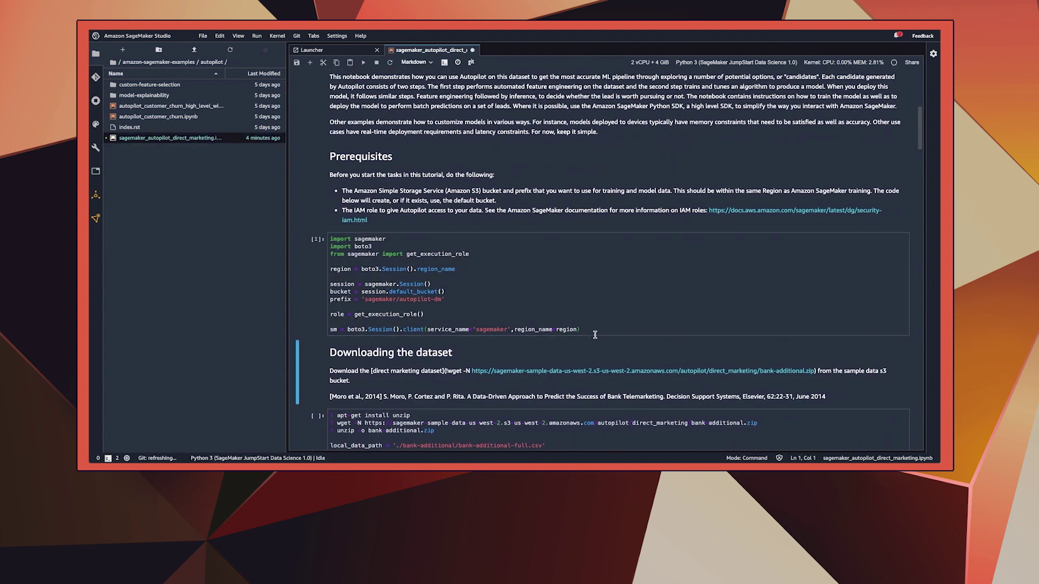
pyautogui.scroll(-1, 595, 335)
pyautogui.click(565, 370)
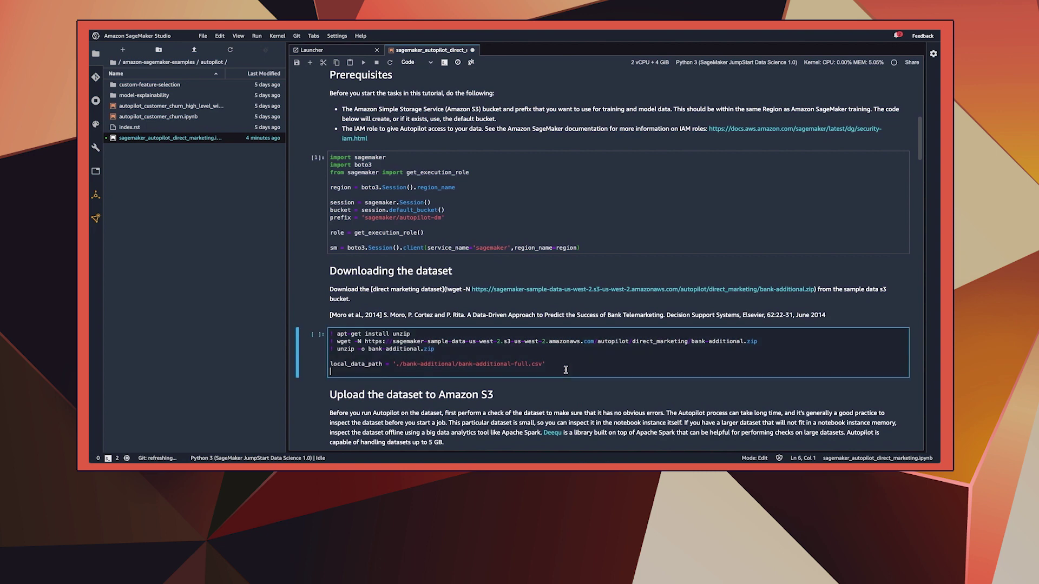
pyautogui.hotkey('shift', 'Return')
pyautogui.scroll(-1, 487, 271)
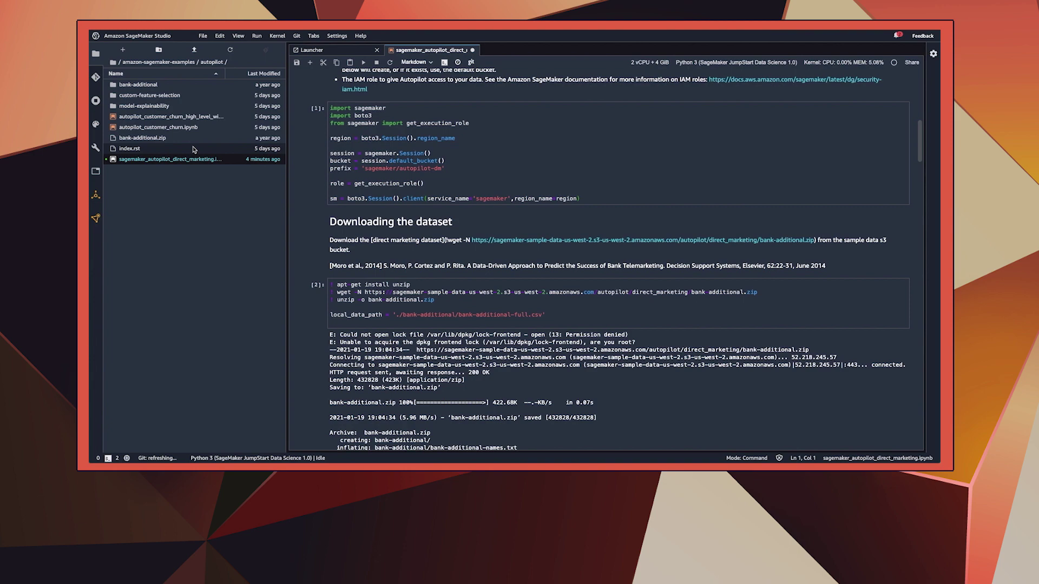
pyautogui.scroll(-5, 501, 297)
# Load the data with pandas and browse the 41188-row × 21-column table preview
pyautogui.click(500, 296)
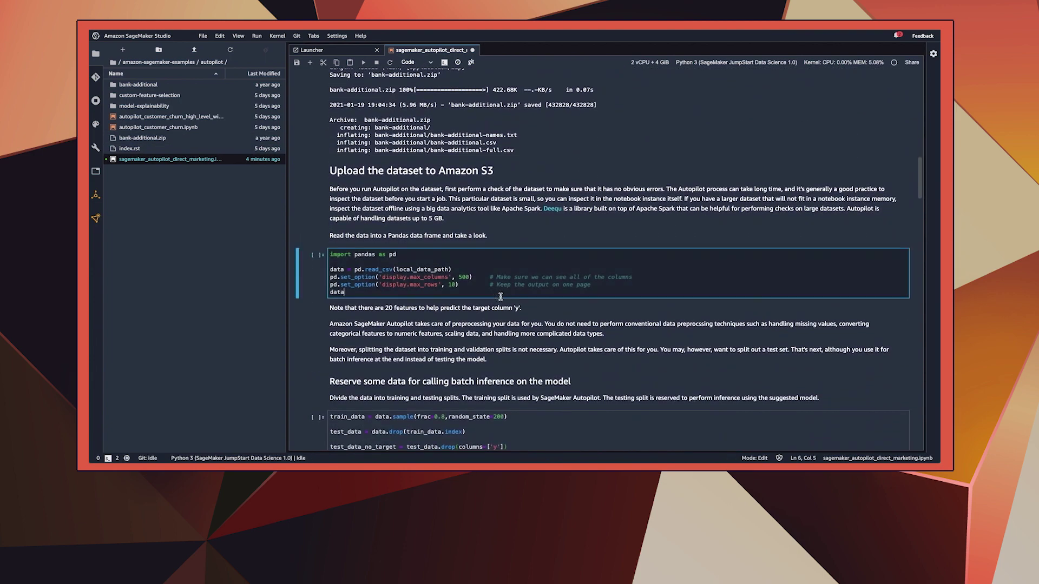
pyautogui.hotkey('shift', 'Return')
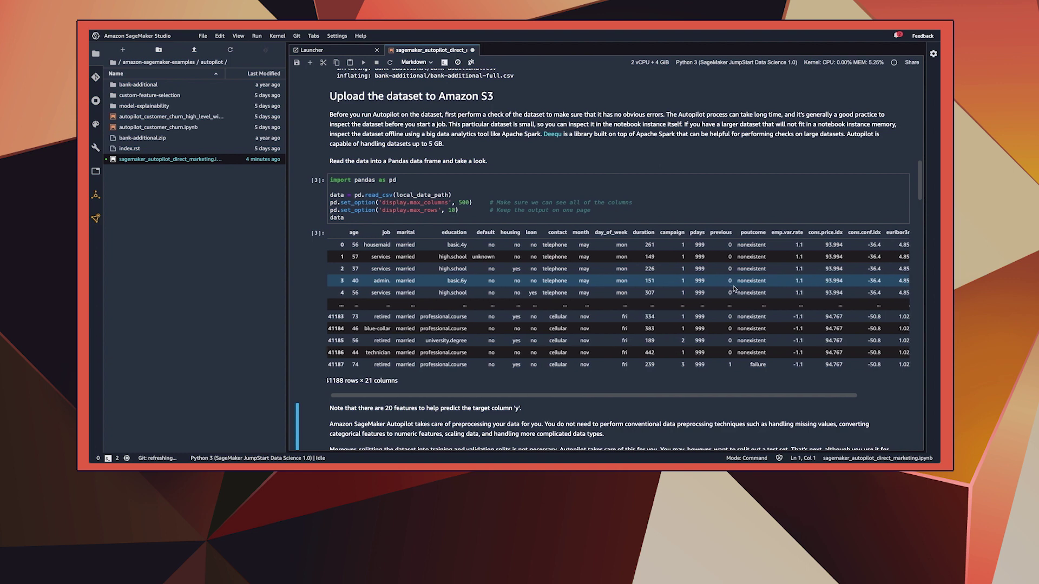
pyautogui.hscroll(1, 734, 289)
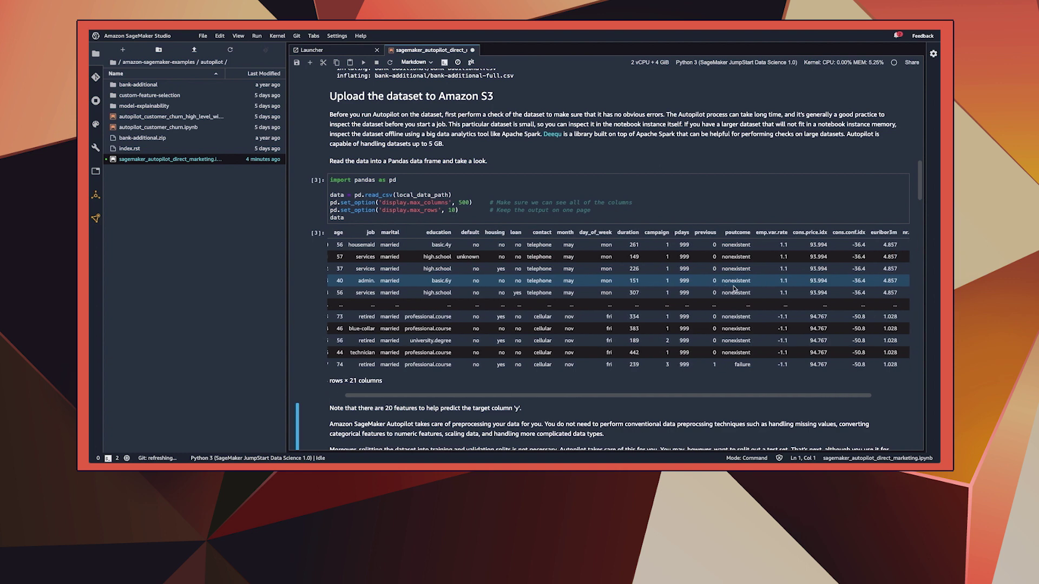
pyautogui.hscroll(2, 734, 288)
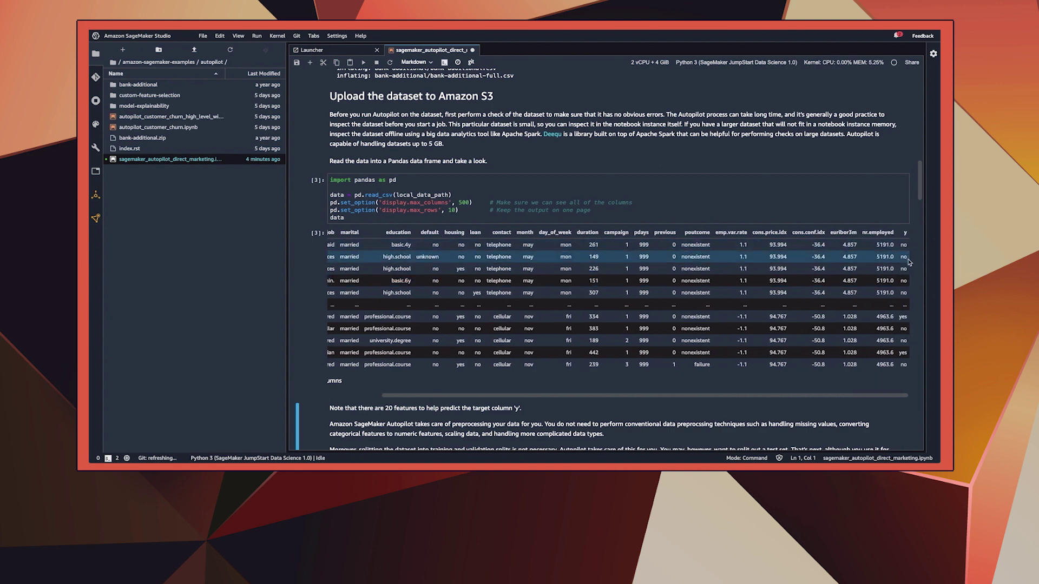
pyautogui.scroll(-1, 908, 338)
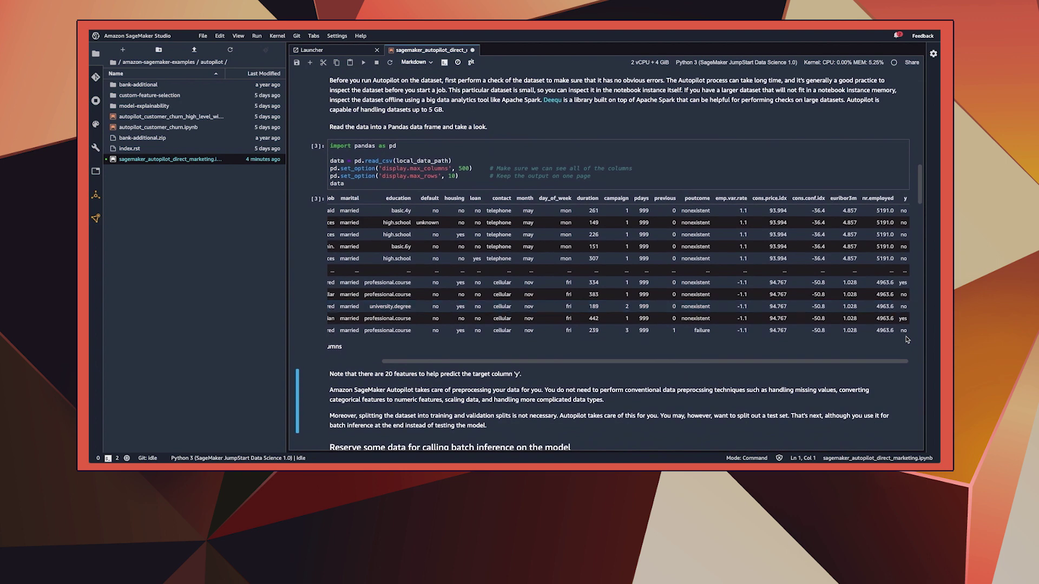
pyautogui.scroll(-2, 665, 361)
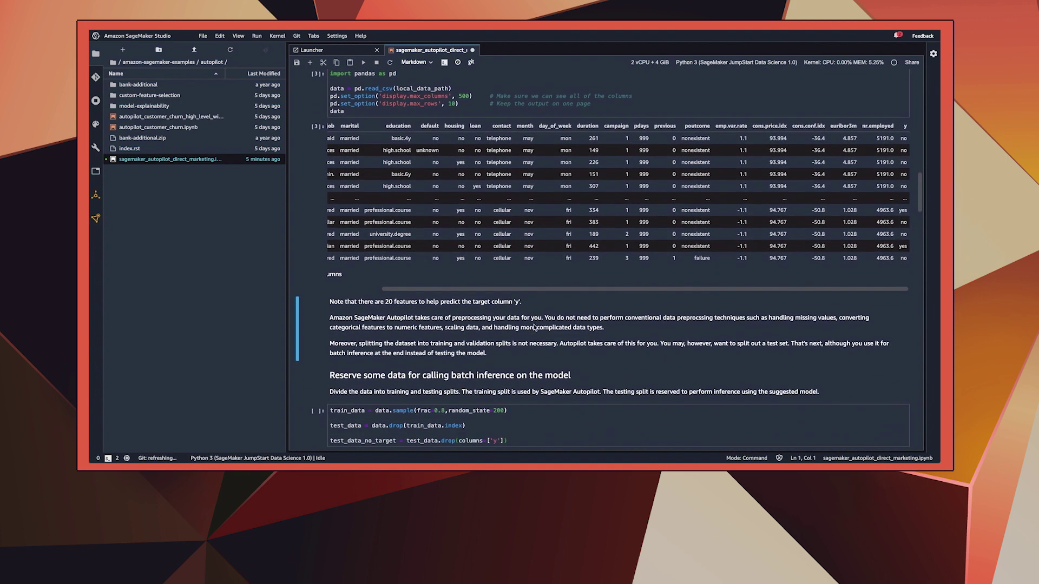
pyautogui.scroll(-4, 511, 325)
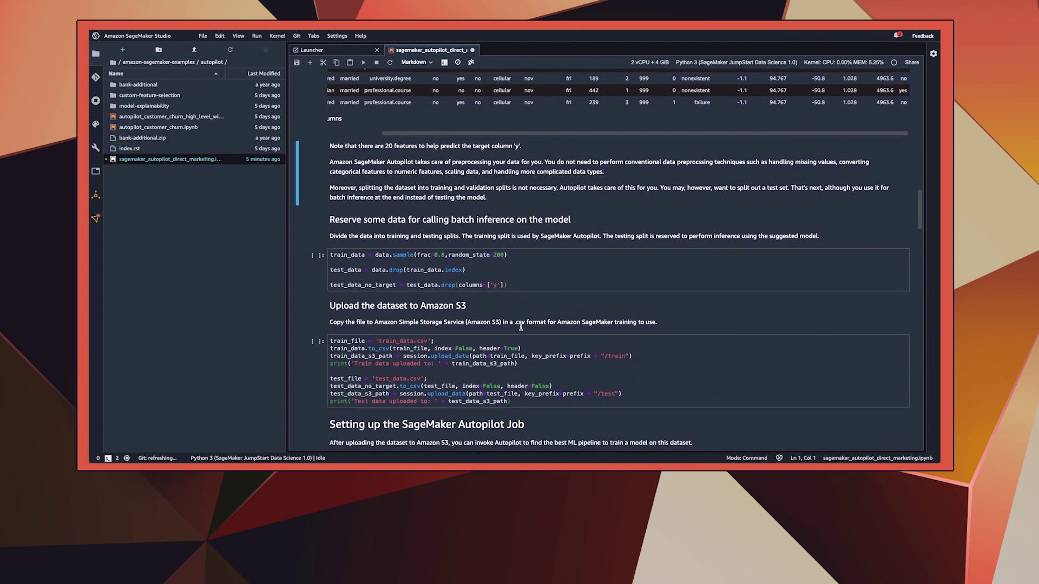
pyautogui.scroll(-1, 521, 326)
# Run the cell that splits the bank marketing data into train and test sets
pyautogui.click(532, 271)
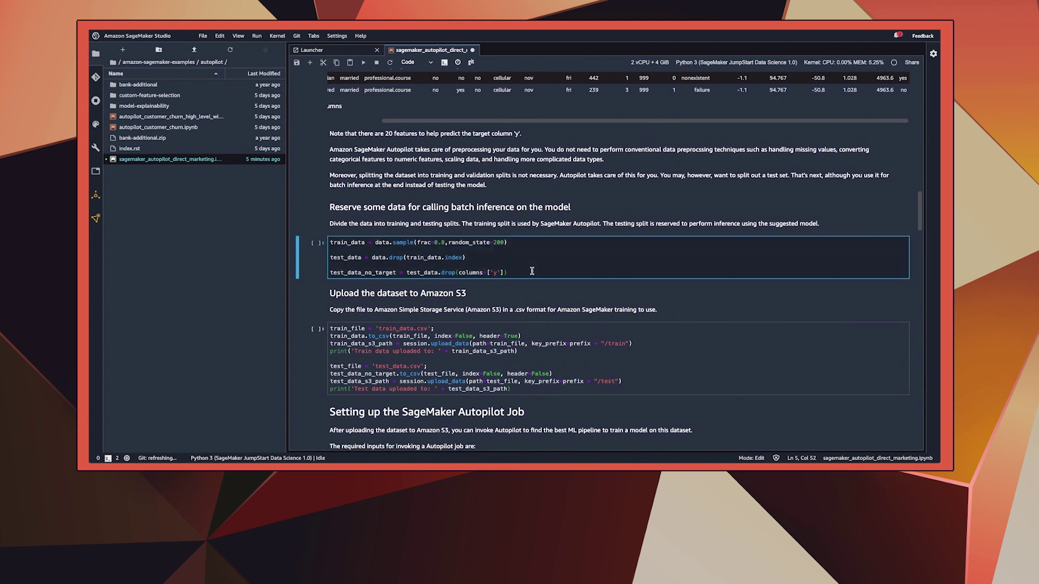
pyautogui.hotkey('shift', 'Return')
pyautogui.scroll(-3, 567, 283)
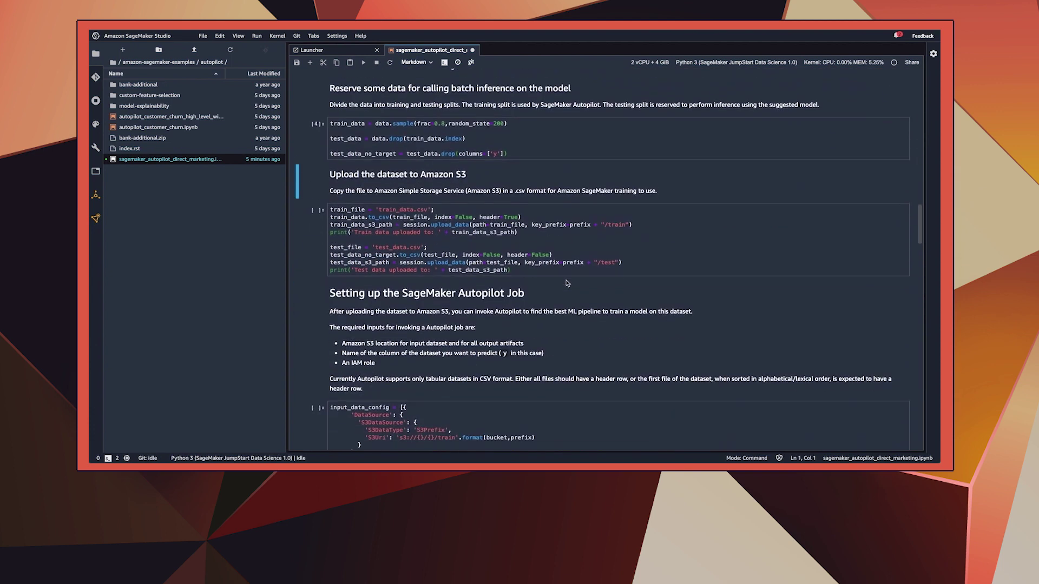
pyautogui.scroll(-1, 567, 283)
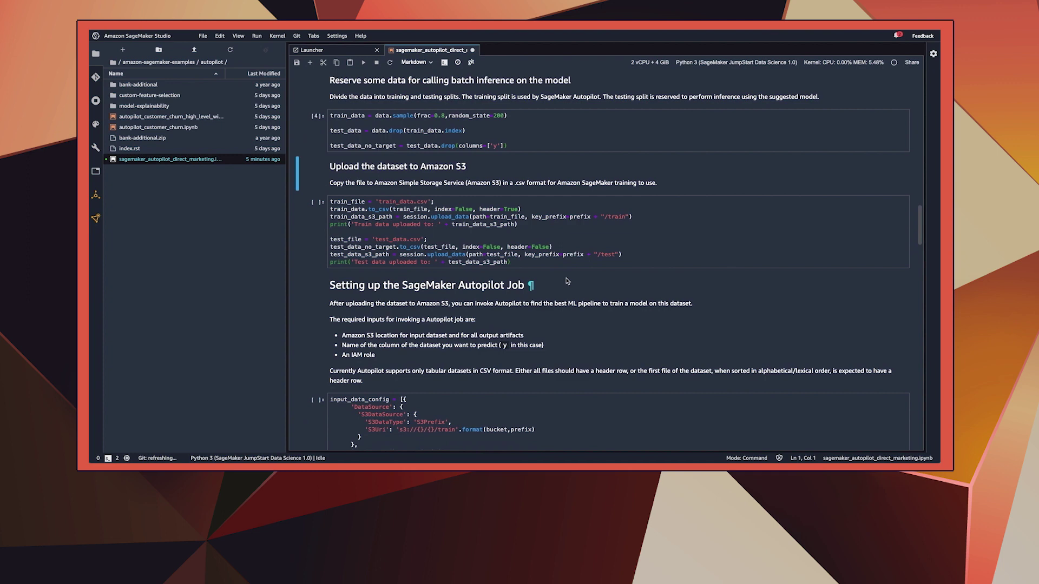
# Upload train_data.csv and test_data.csv to S3 under autopilot-dm's train and test folders
pyautogui.click(593, 261)
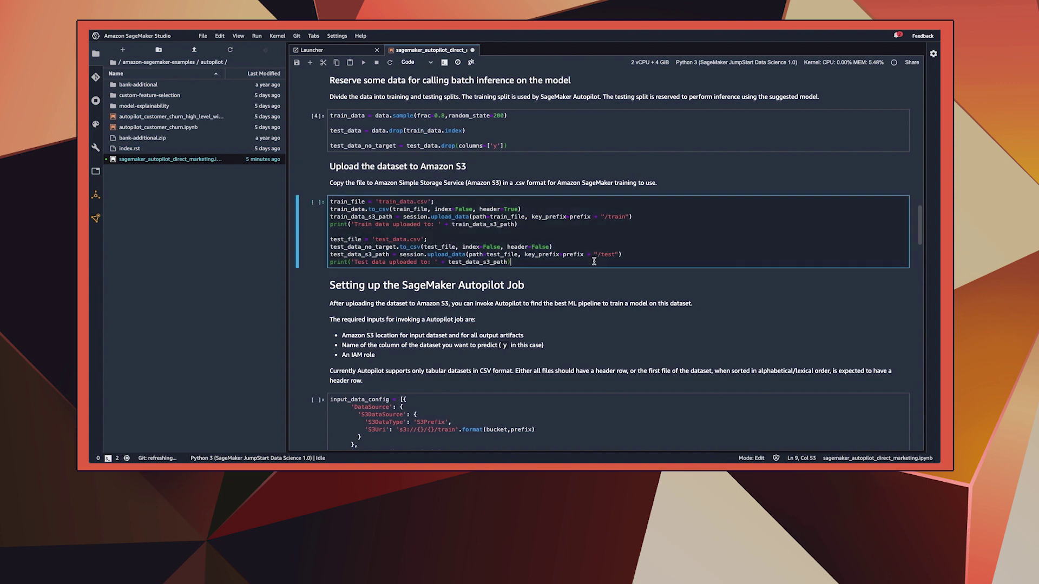
pyautogui.hotkey('shift', 'Return')
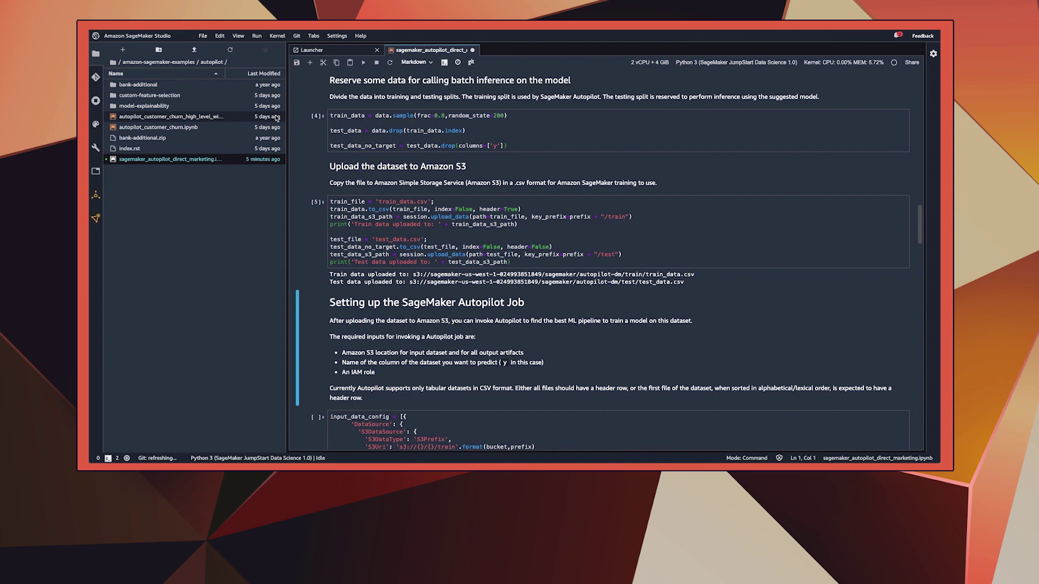
pyautogui.click(97, 218)
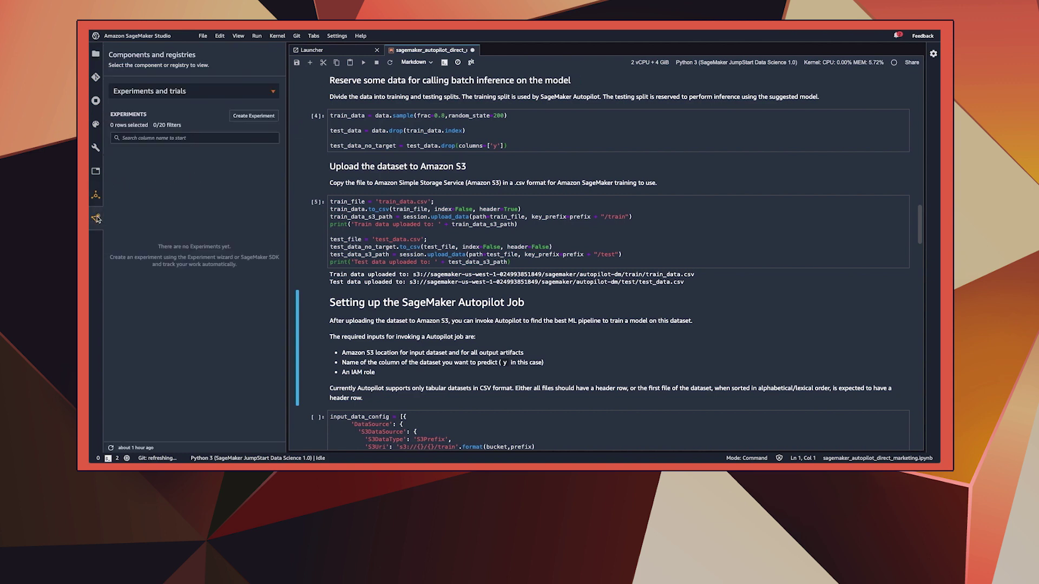
# Start a new Autopilot experiment named aws-innovate-tableau and remove the empty tag row
pyautogui.click(257, 116)
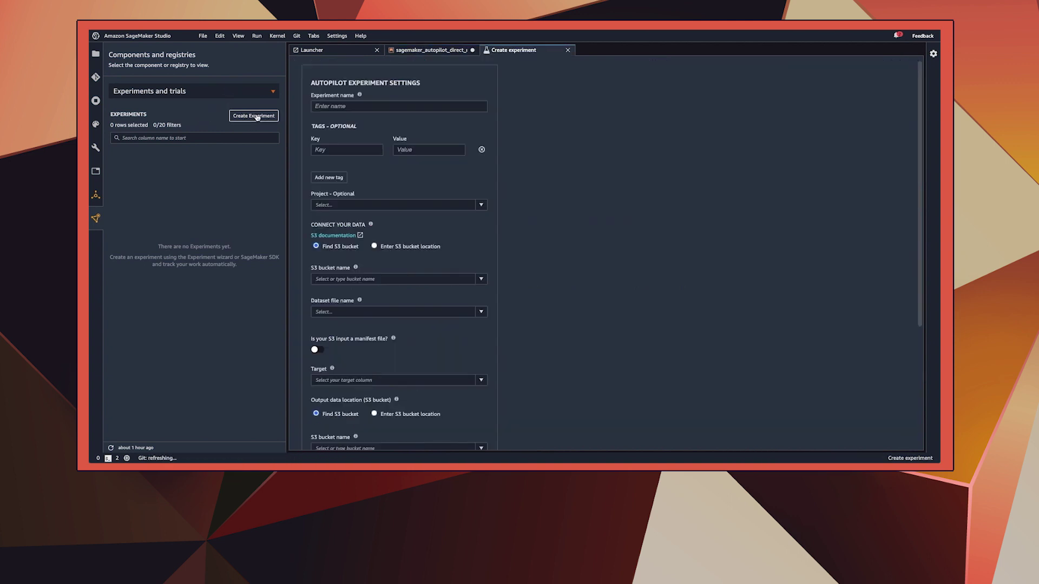
pyautogui.click(378, 106)
pyautogui.write('aws')
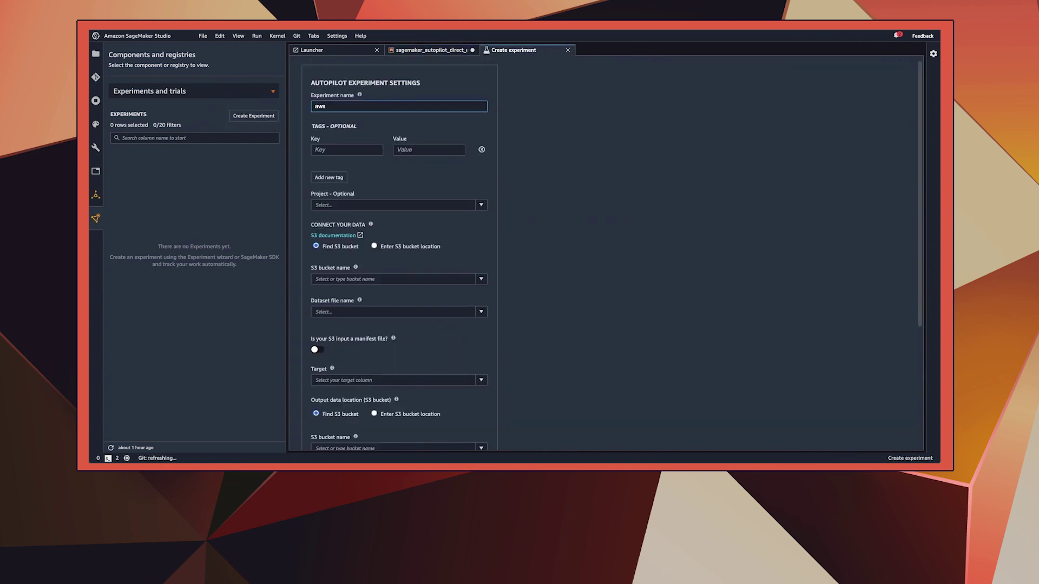
pyautogui.write('-innovate-tableau')
pyautogui.click(481, 150)
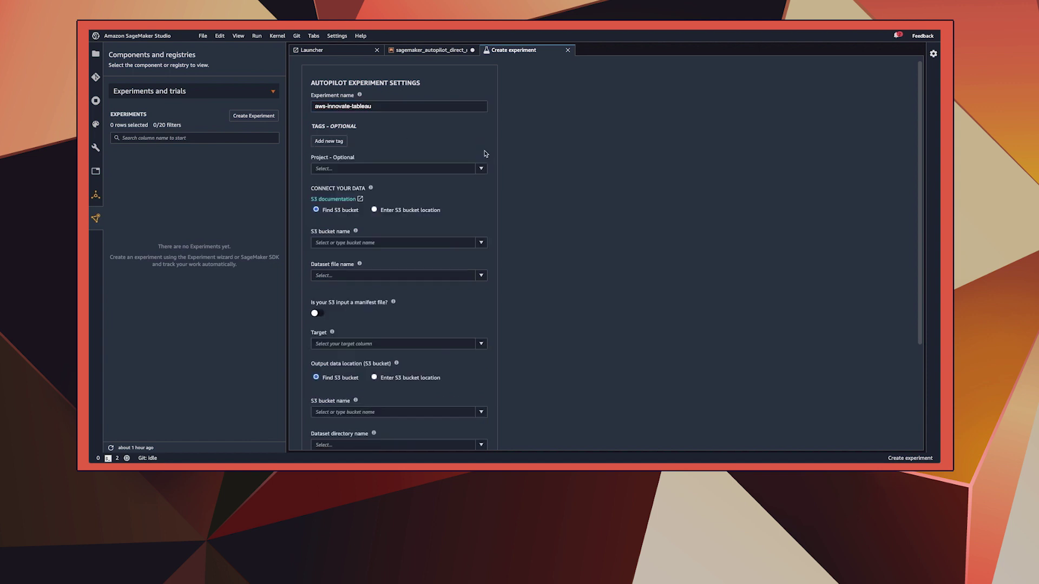
pyautogui.scroll(-2, 467, 230)
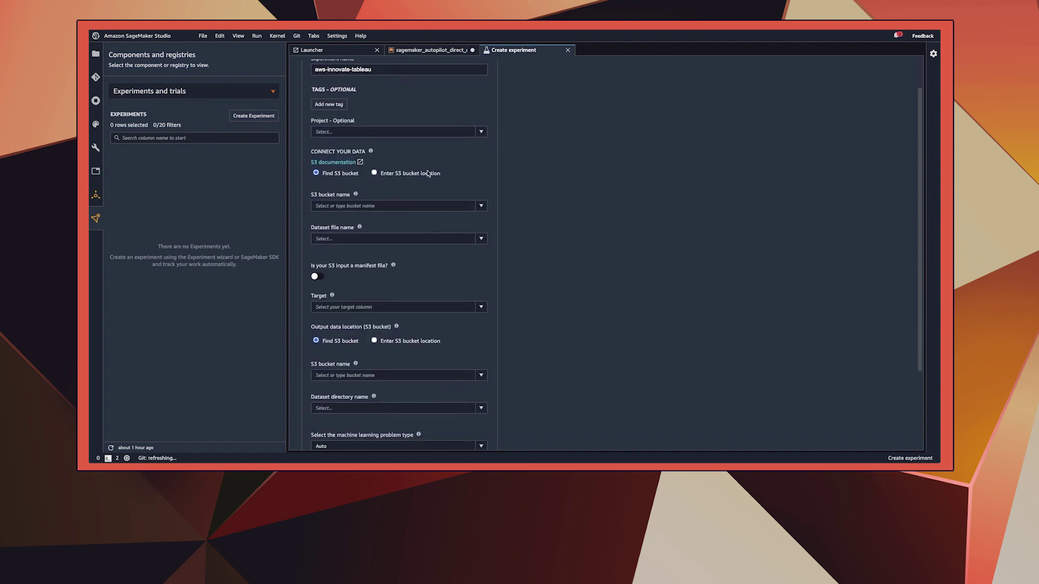
# Paste the training data's S3 location as input and set the target column to y
pyautogui.click(374, 173)
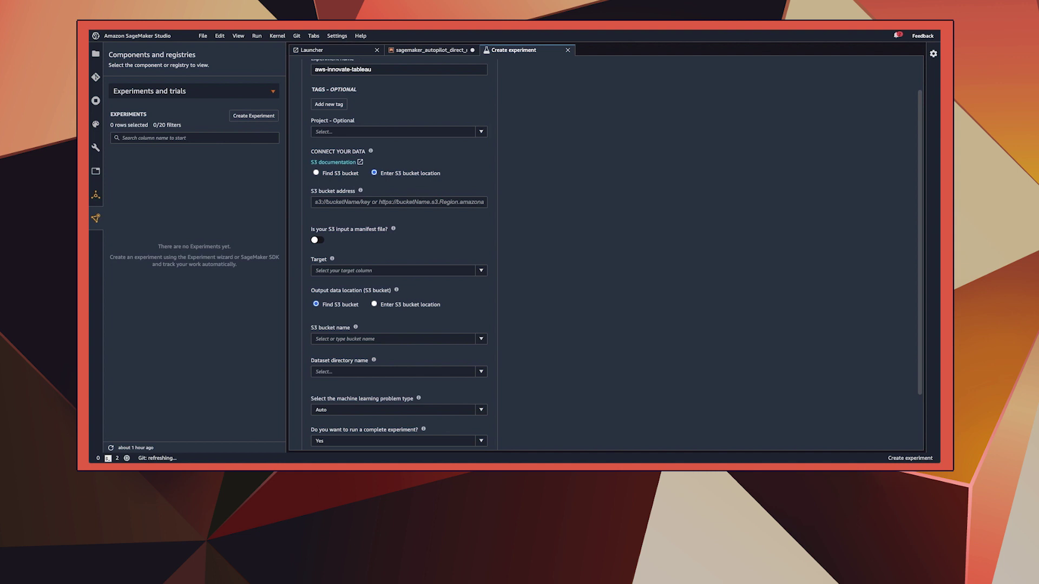
pyautogui.click(365, 203)
pyautogui.hotkey('ctrl', 'v')
pyautogui.scroll(-2, 512, 280)
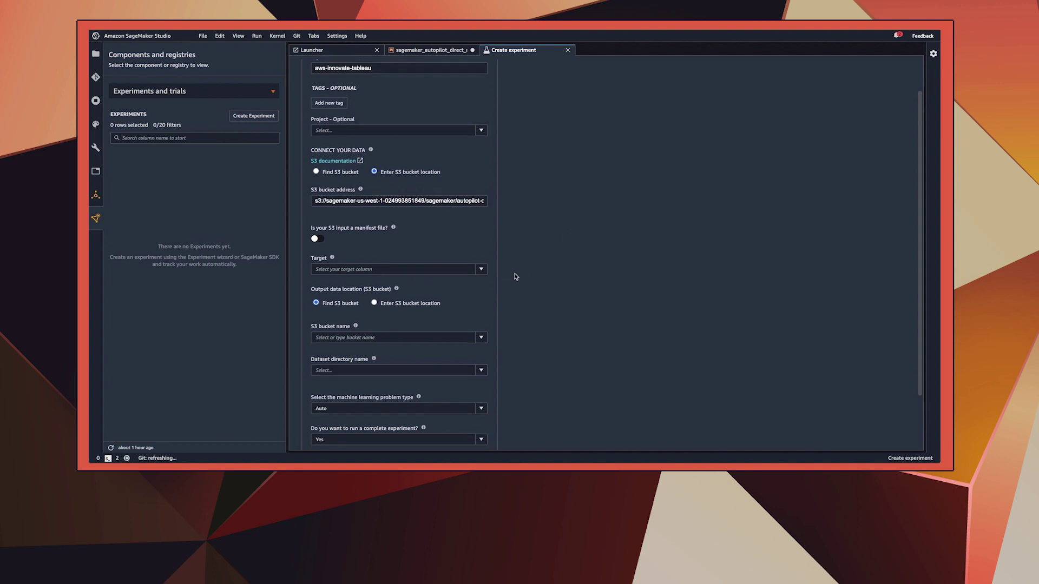
pyautogui.click(409, 206)
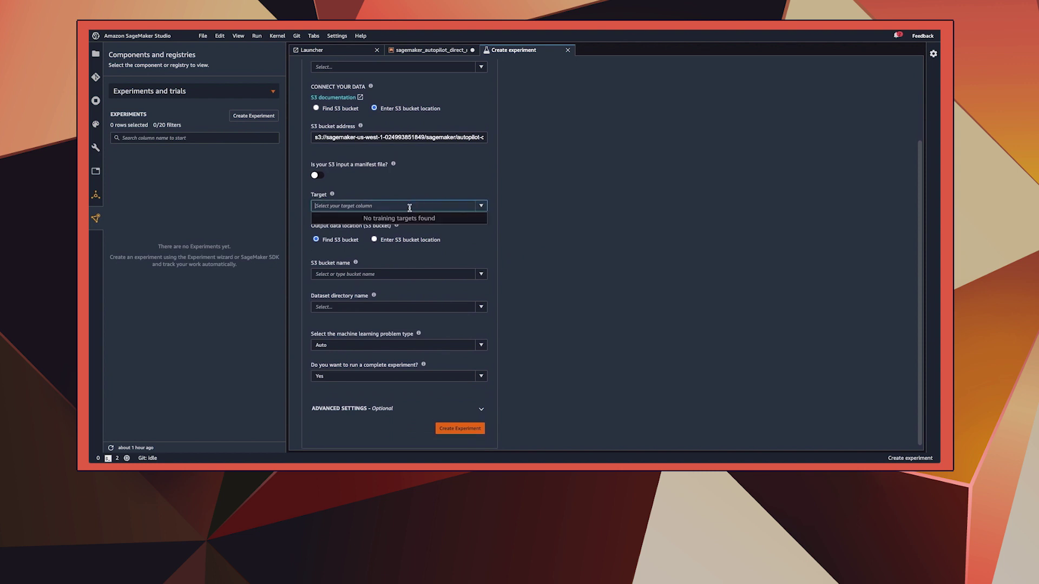
pyautogui.write('y')
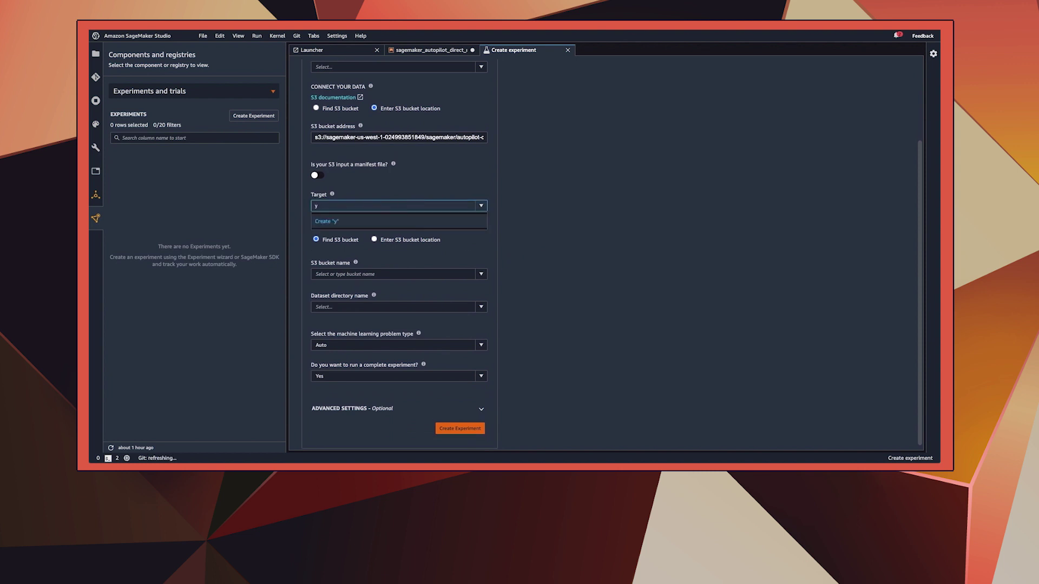
pyautogui.click(408, 221)
# Paste the S3 output path, keep Auto as problem type, and create the experiment
pyautogui.scroll(-1, 462, 255)
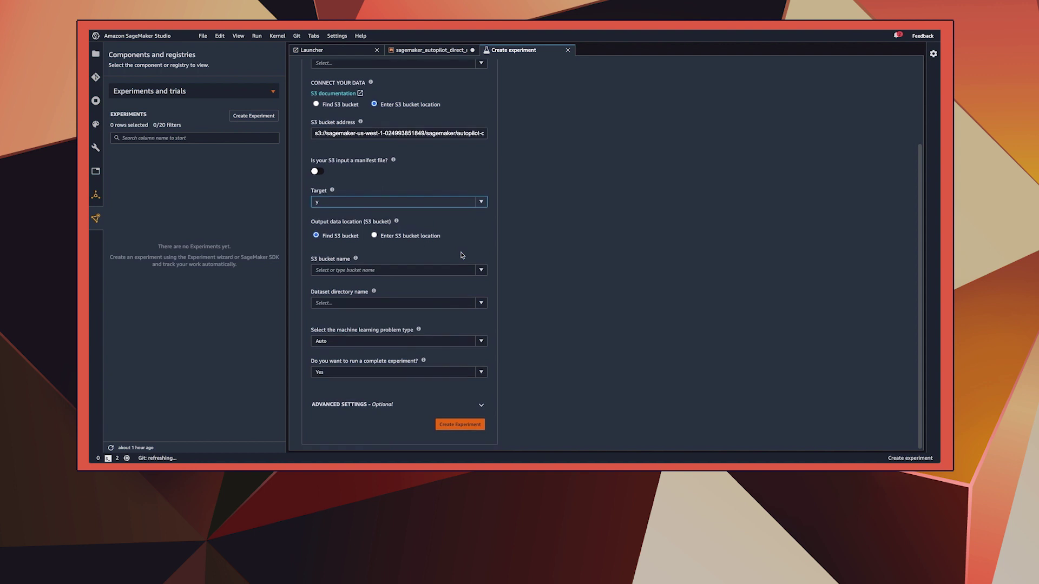
pyautogui.click(374, 236)
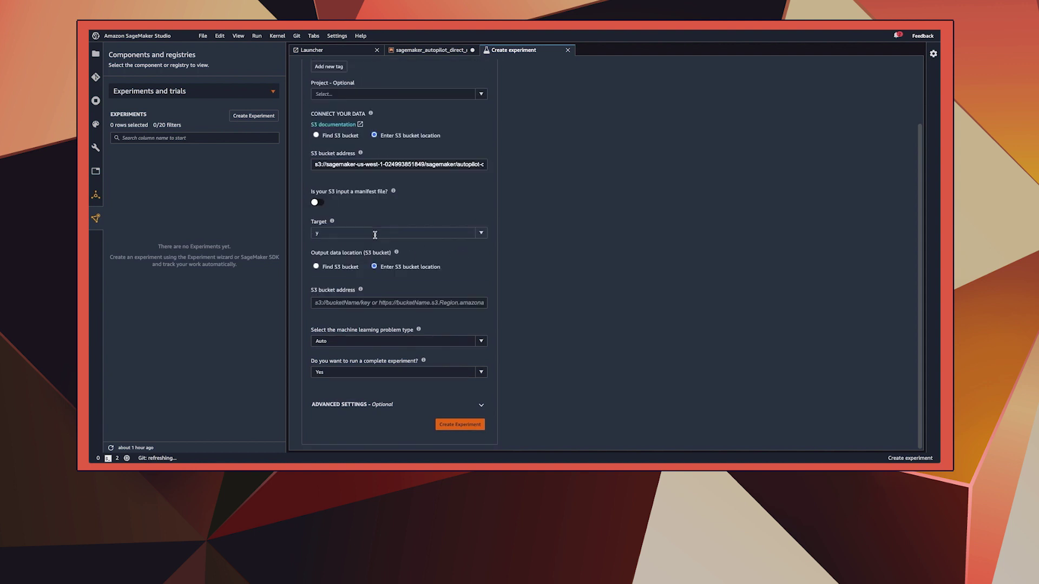
pyautogui.click(471, 303)
pyautogui.hotkey('ctrl', 'v')
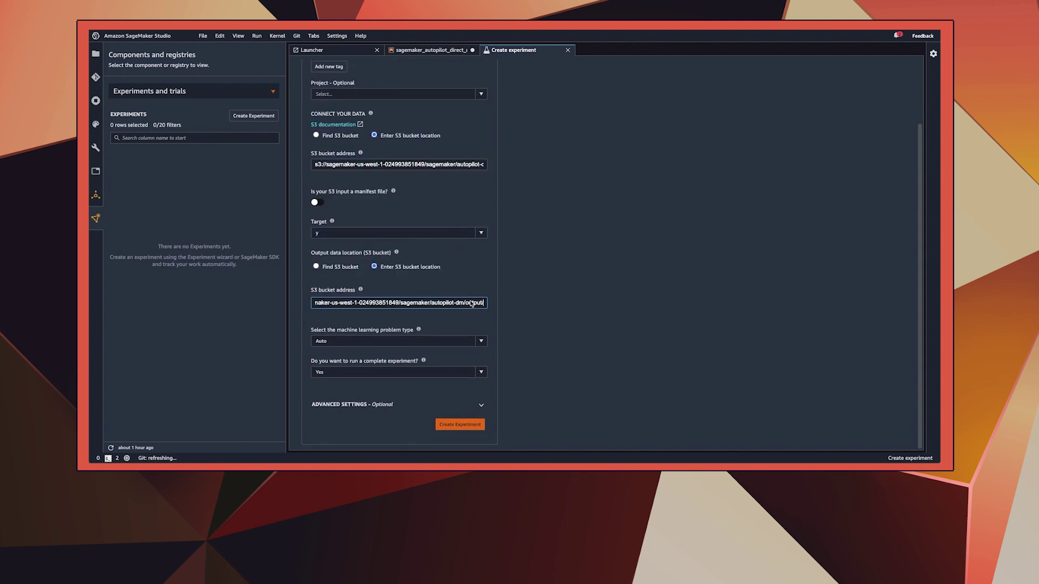
pyautogui.click(481, 341)
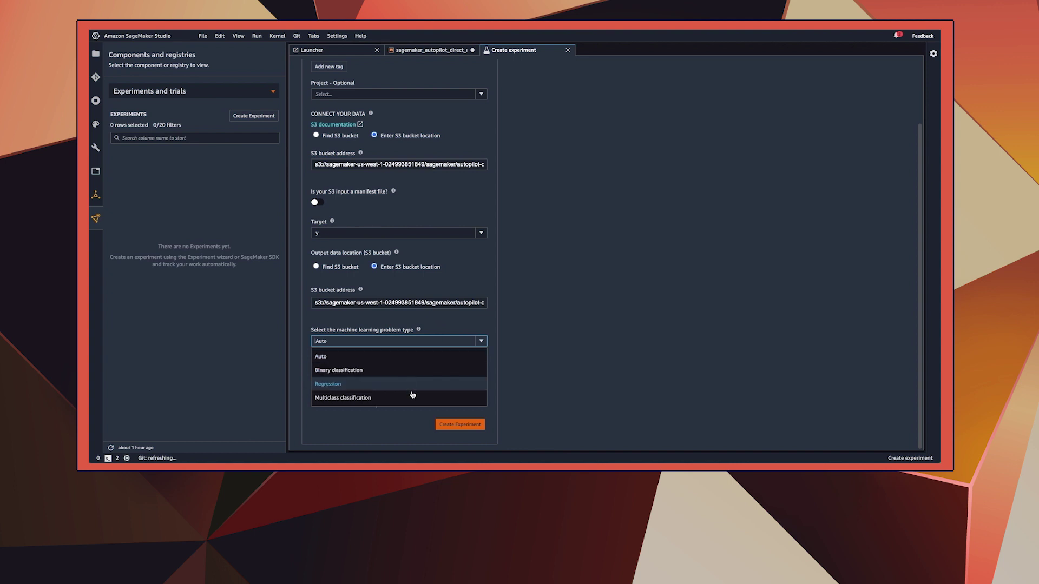
pyautogui.click(418, 356)
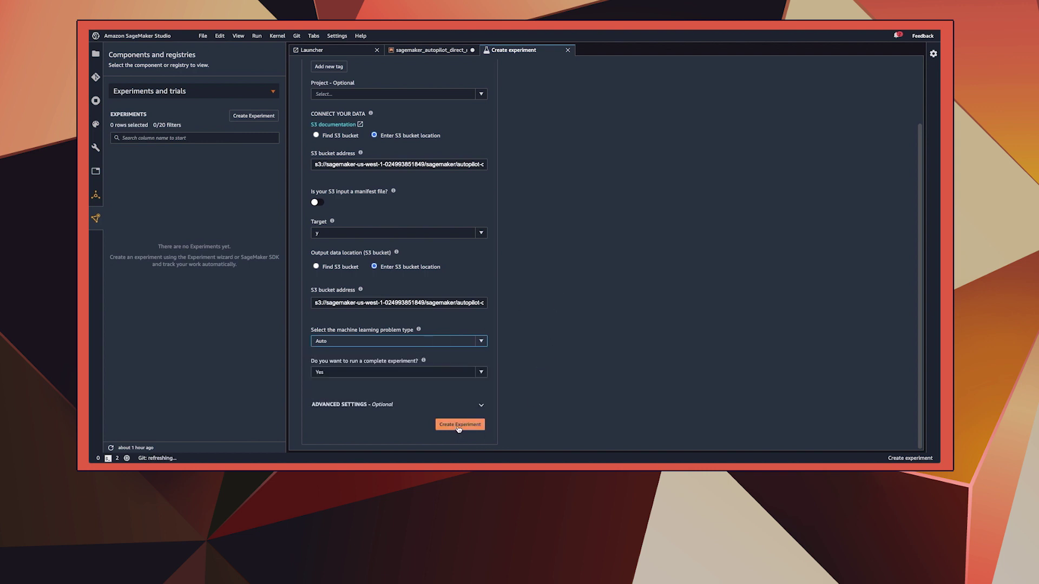
pyautogui.click(458, 426)
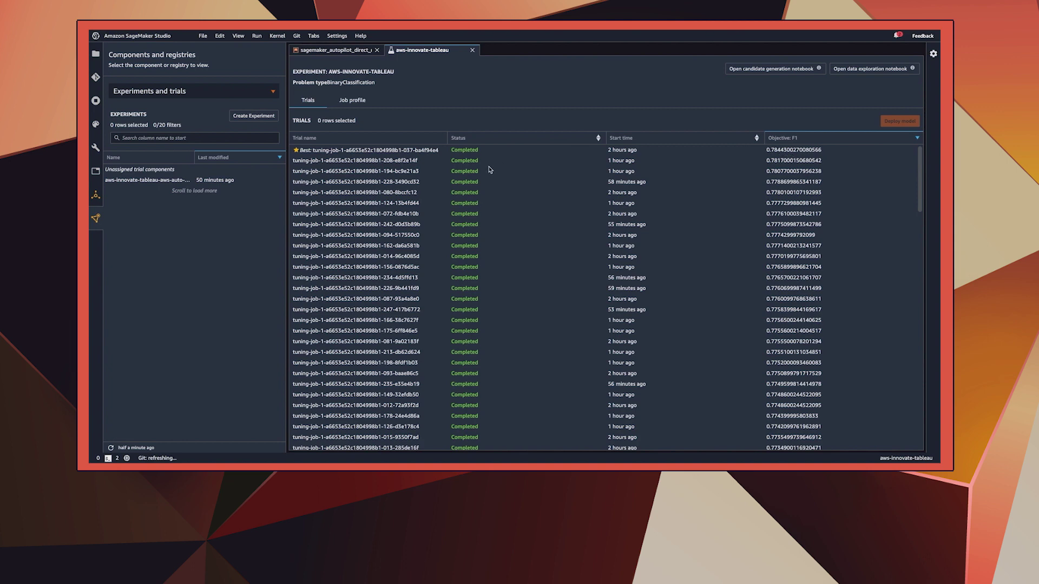
# Select the Best trial of aws-innovate-tableau and open its Deploy model page
pyautogui.click(434, 152)
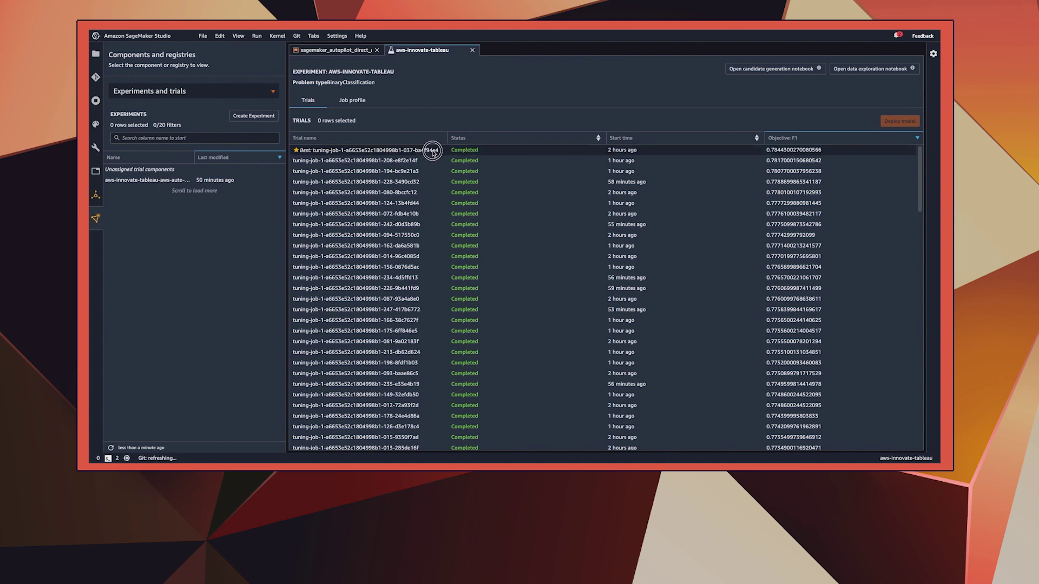
pyautogui.click(899, 121)
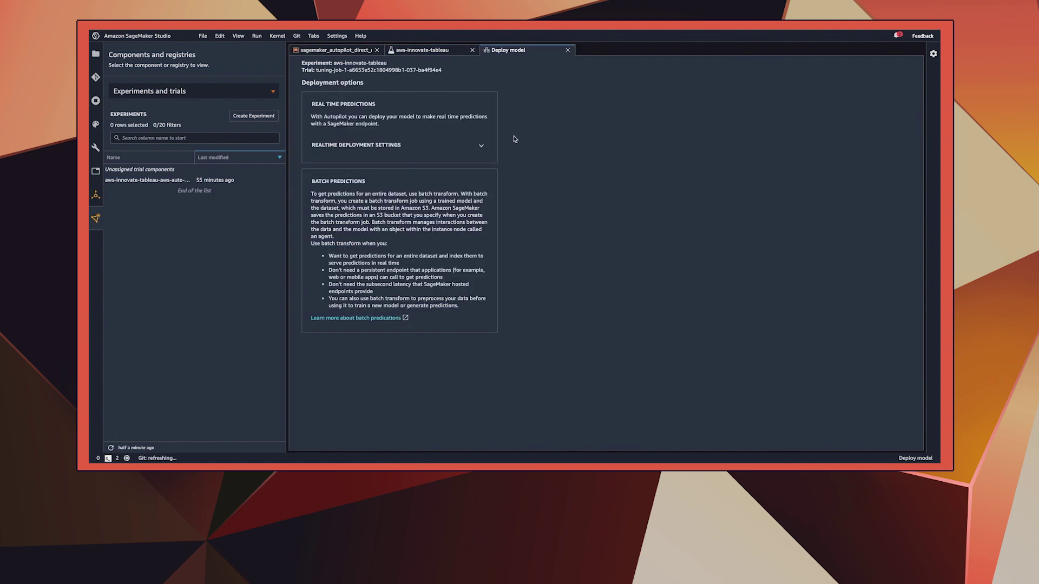
# Deploy a real-time endpoint named classifier-sm-endpoint using instance type ml.t2.medium
pyautogui.click(482, 147)
pyautogui.click(445, 176)
pyautogui.write('classifier-sm-endpoint')
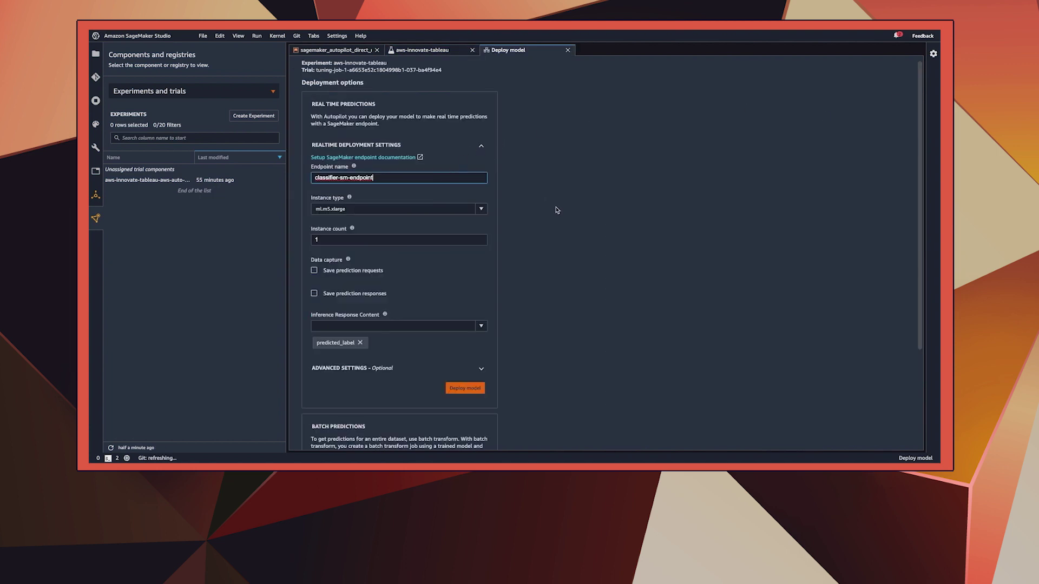
pyautogui.click(481, 210)
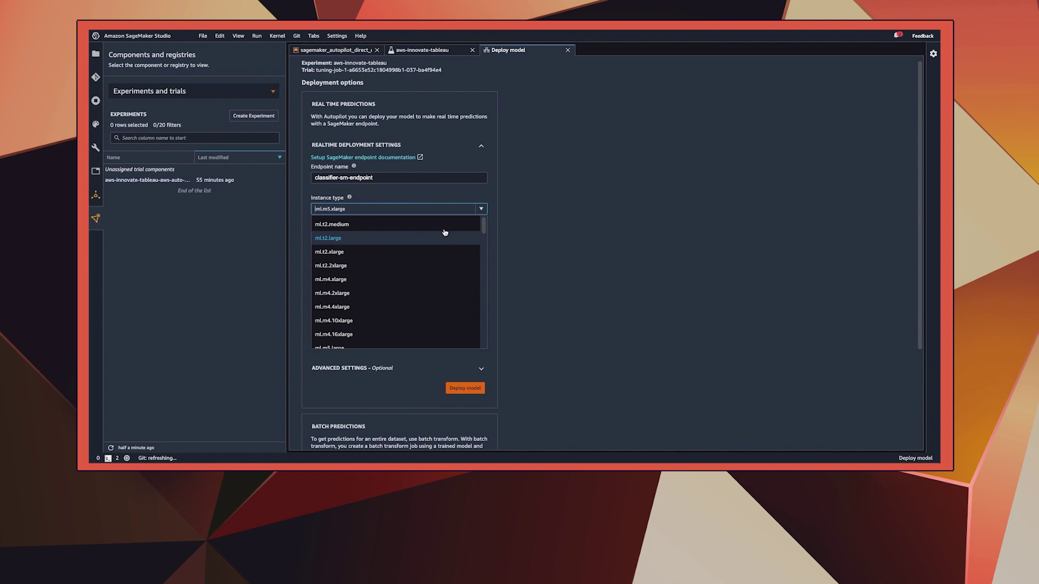
pyautogui.click(443, 230)
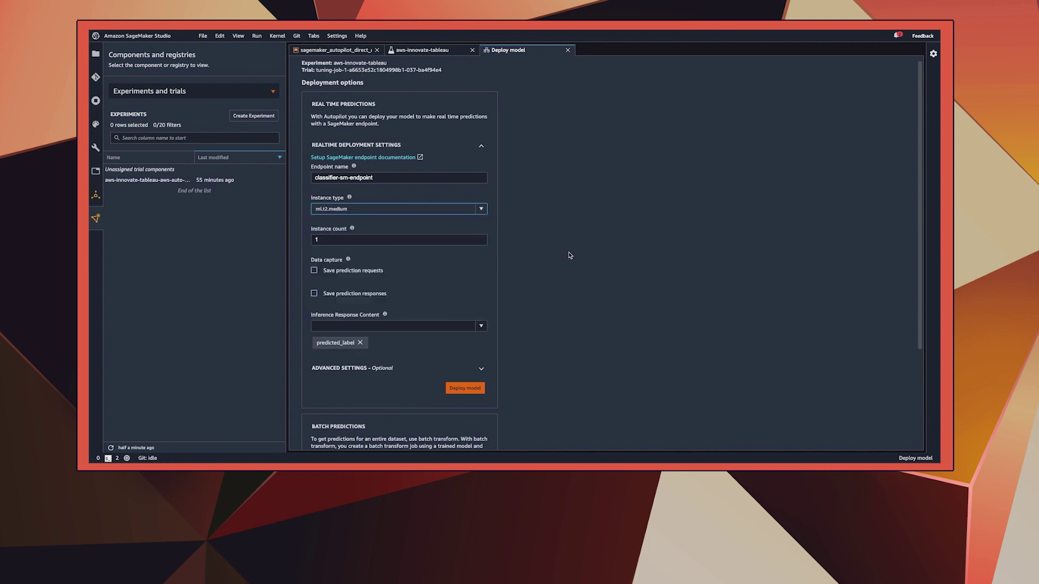
pyautogui.scroll(-1, 570, 255)
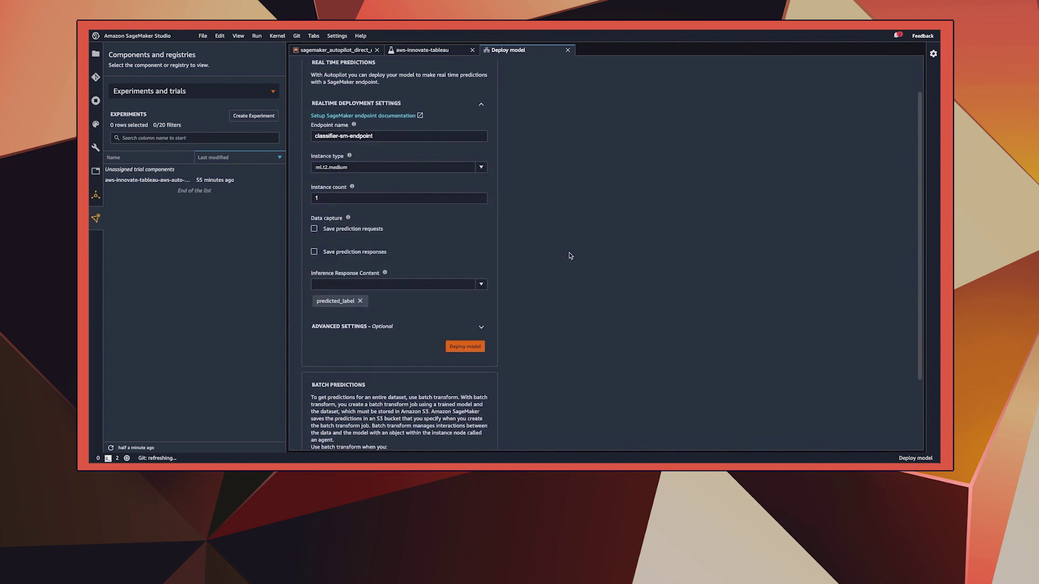
pyautogui.click(473, 346)
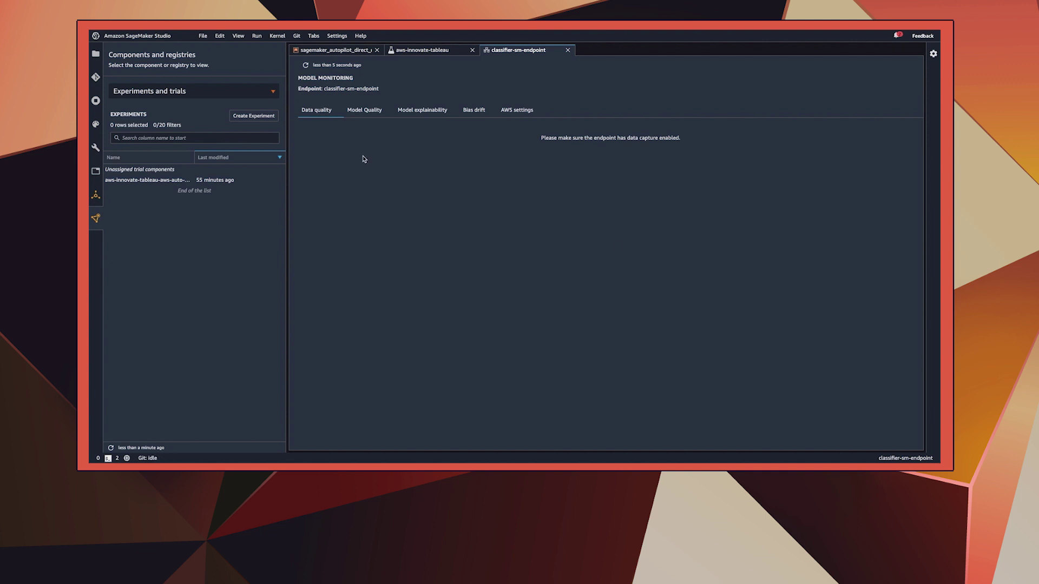
# List Endpoints and check classifier-sm-endpoint's status and bias drift monitoring
pyautogui.click(270, 94)
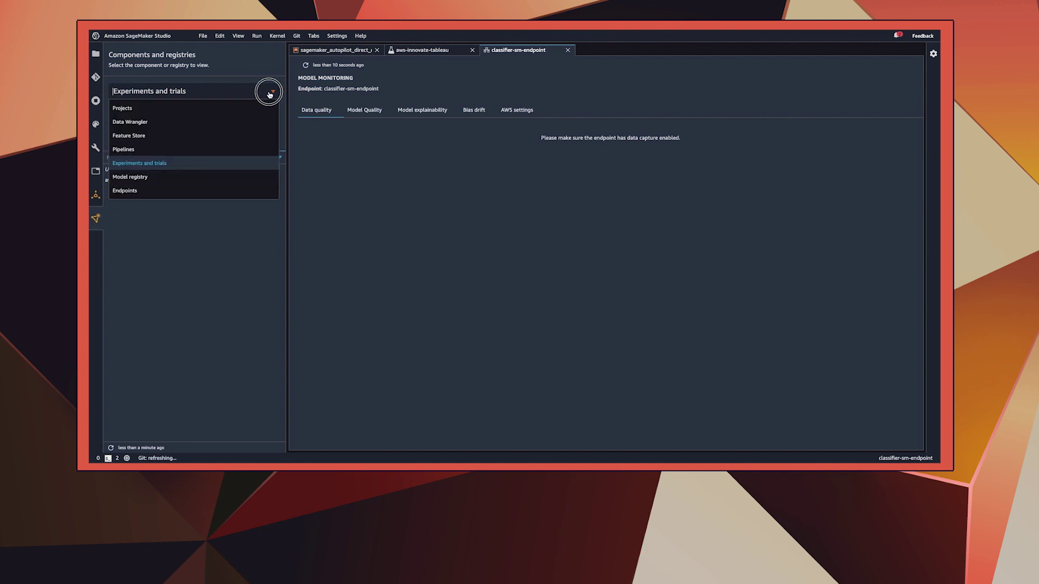
pyautogui.click(198, 188)
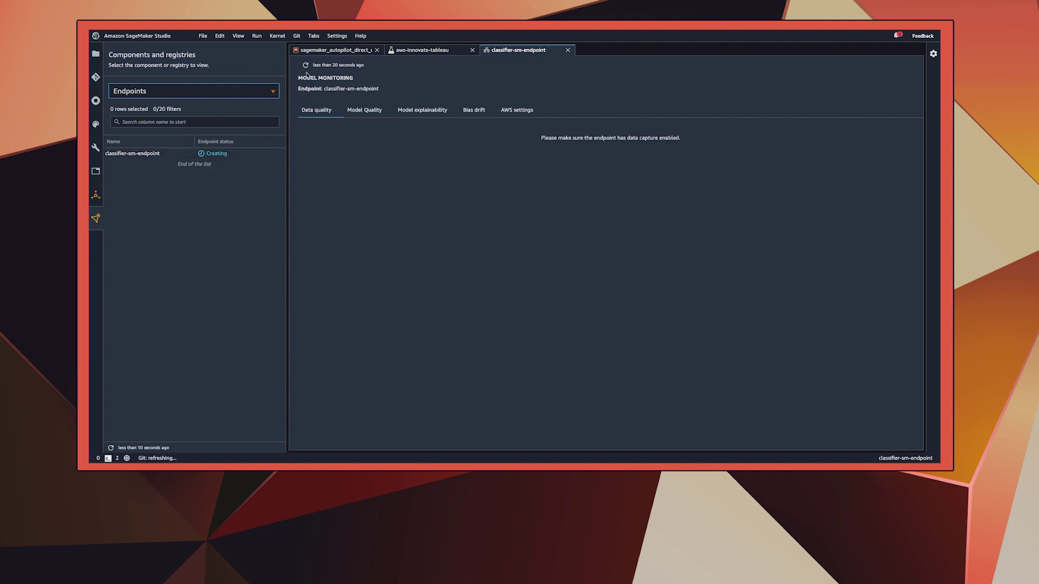
pyautogui.click(306, 65)
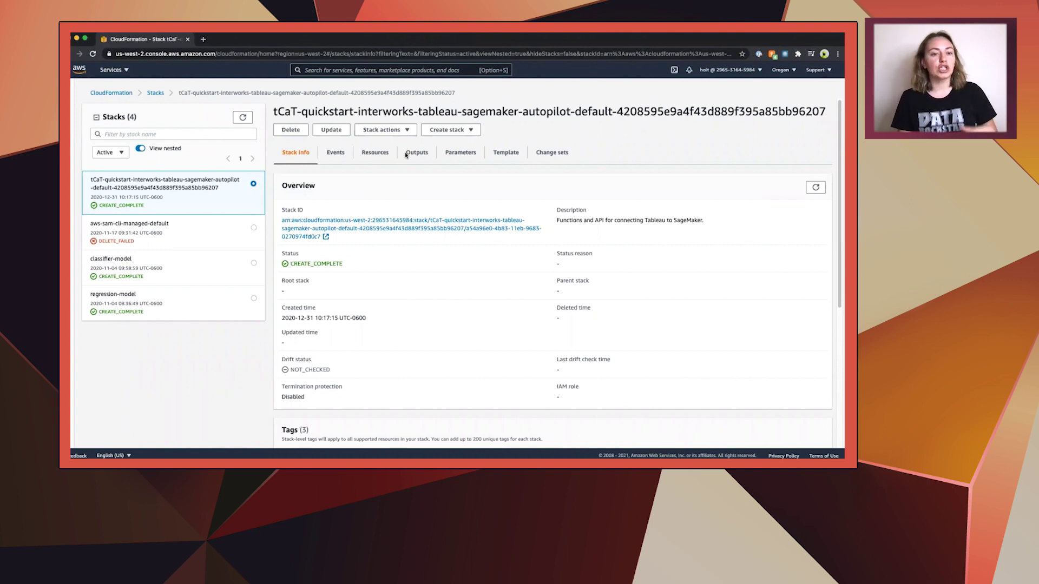
# Review the stack's Events, Resources and Outputs, then open the UserPoolDomain link in a new tab
pyautogui.click(335, 153)
pyautogui.click(378, 161)
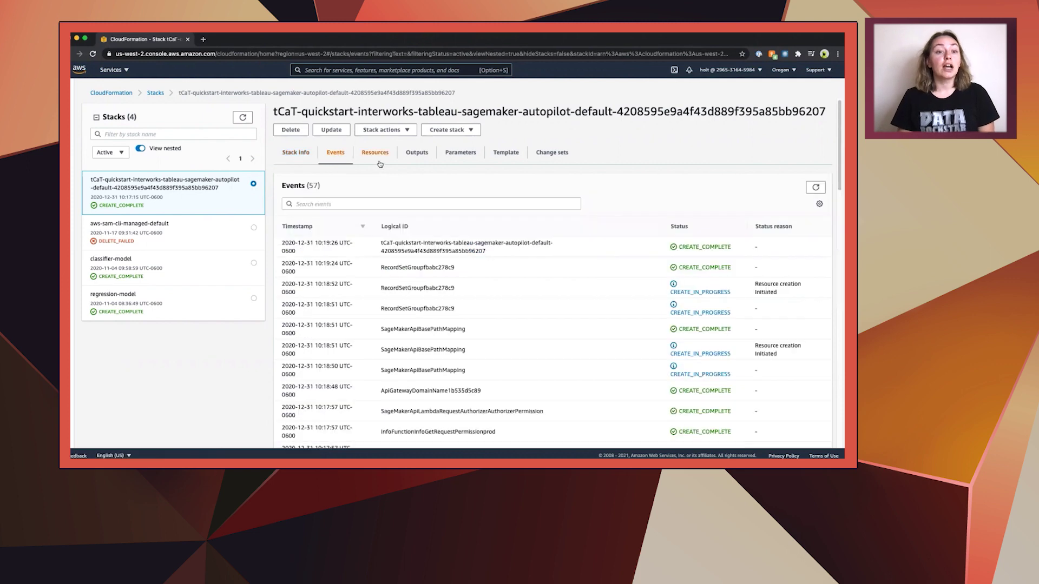
pyautogui.click(414, 156)
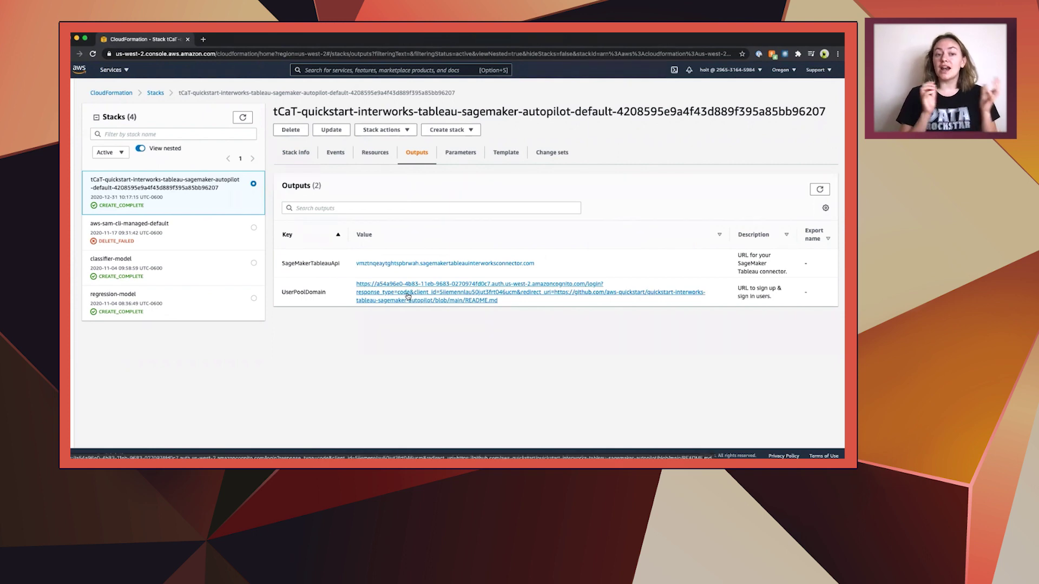
pyautogui.rightClick(408, 296)
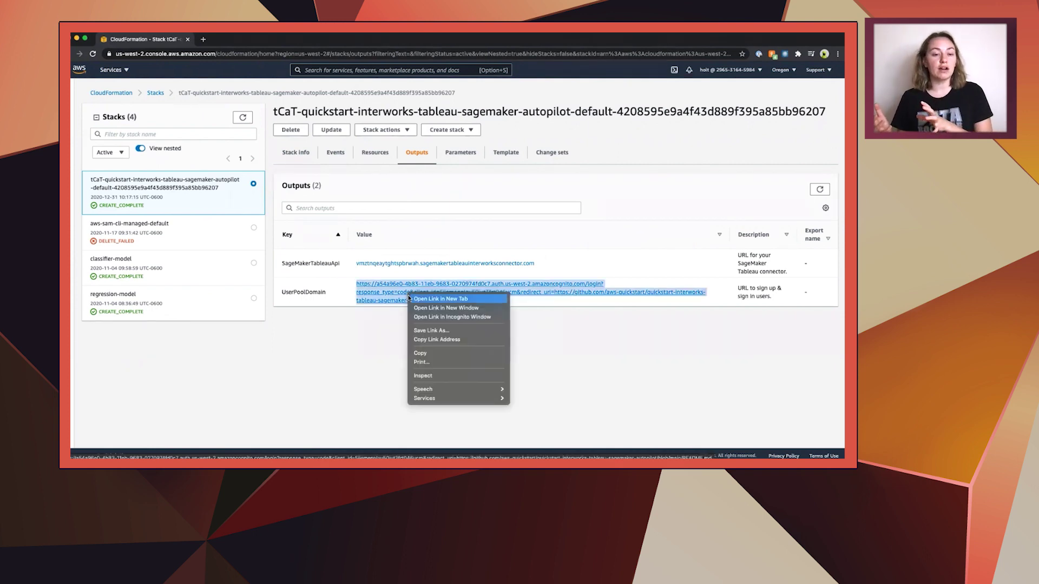
pyautogui.click(410, 298)
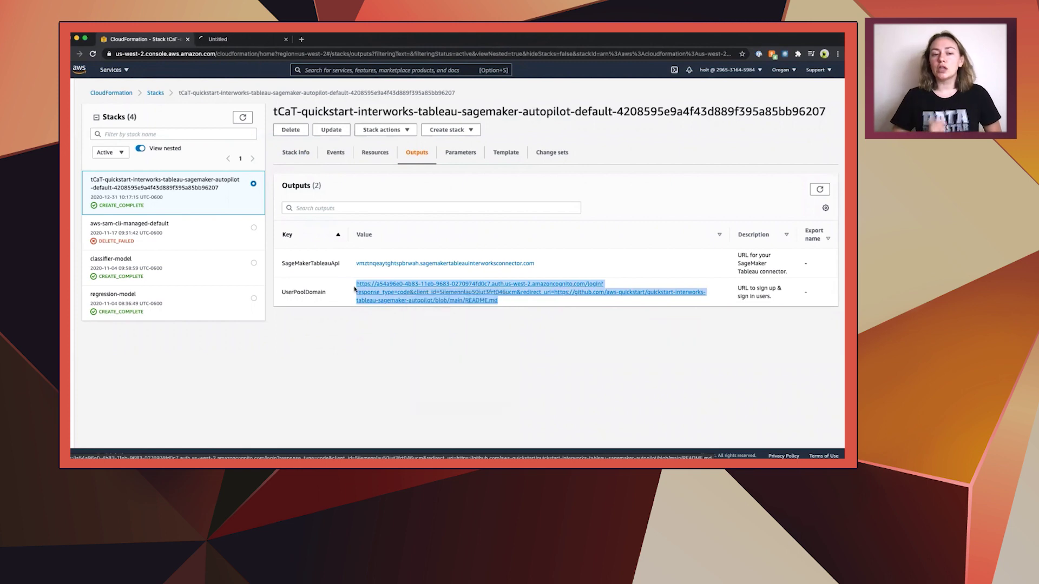
# Sign up a different user with an email address and confirm it with the emailed verification code
pyautogui.click(215, 40)
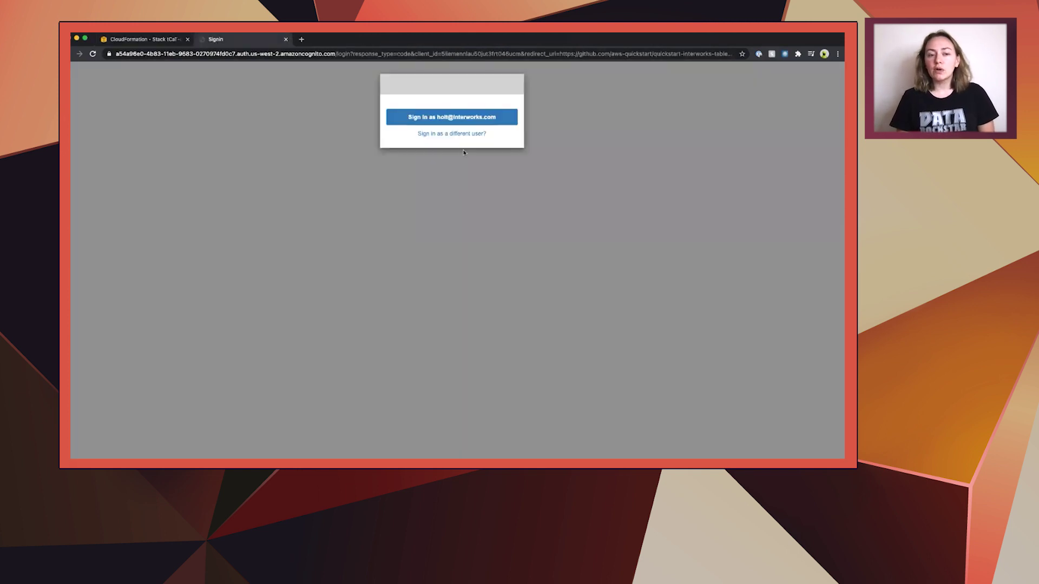
pyautogui.click(439, 134)
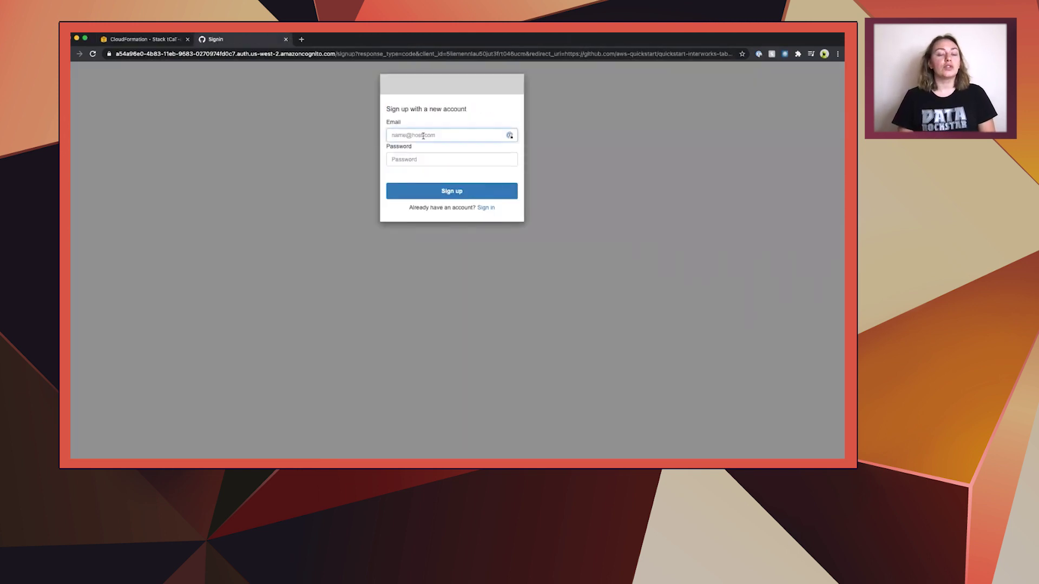
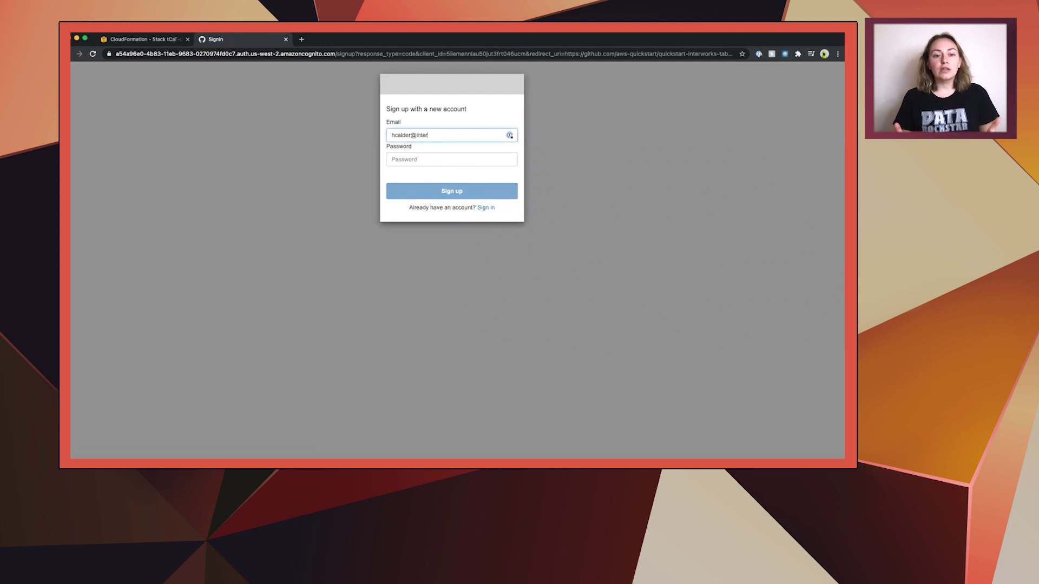
pyautogui.press('Return')
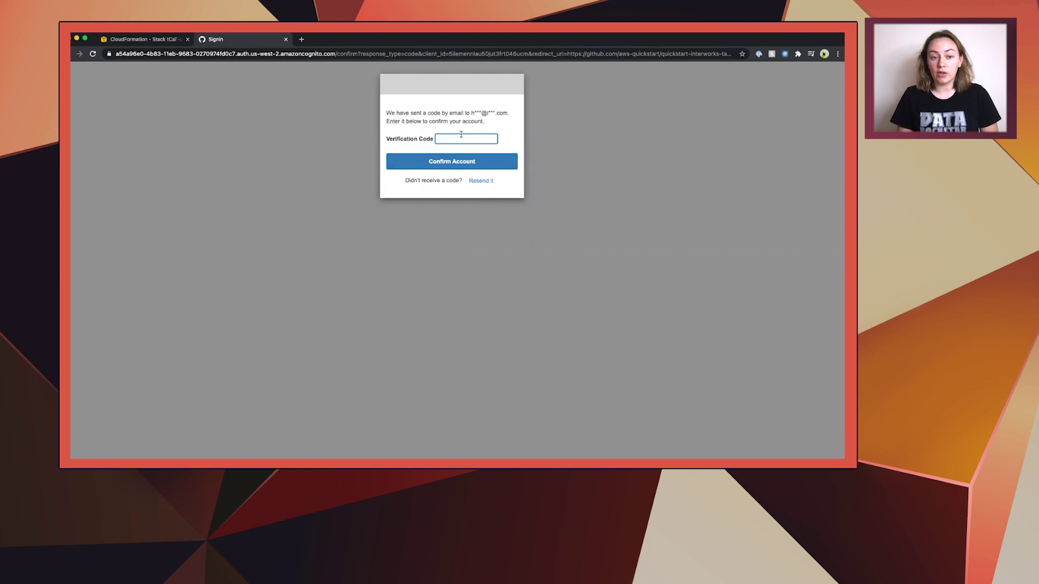
pyautogui.press('super+v')
pyautogui.click(457, 160)
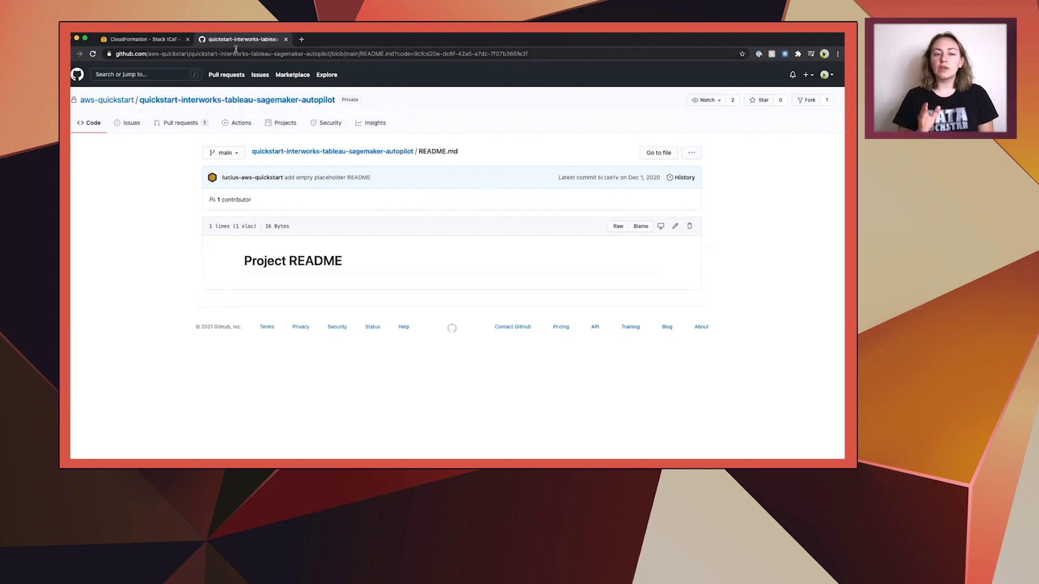
# Close the README tab, copy the SageMakerTableauApi output URL and minimize the browser
pyautogui.click(285, 39)
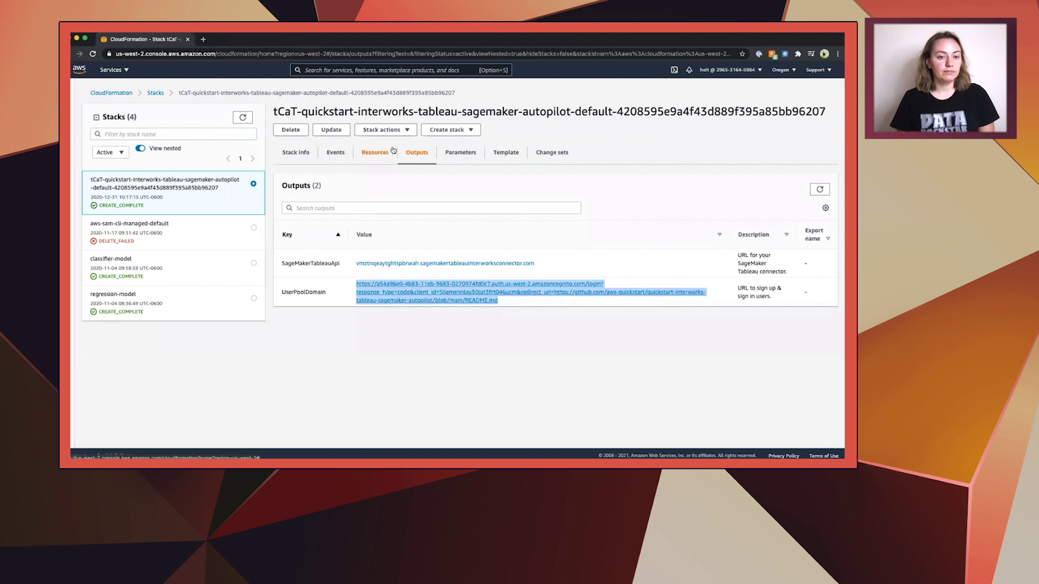
pyautogui.rightClick(406, 263)
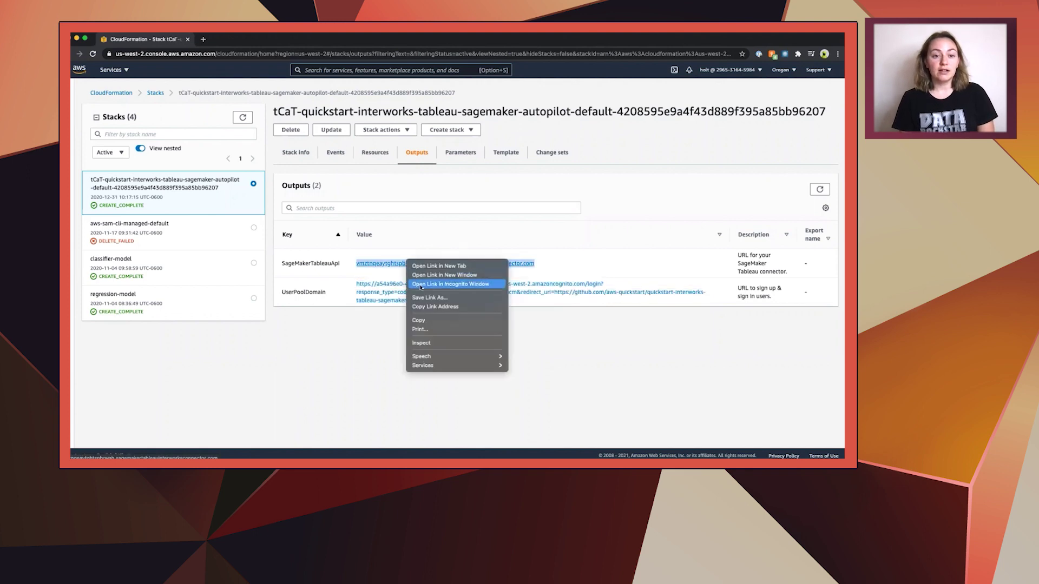
pyautogui.click(429, 319)
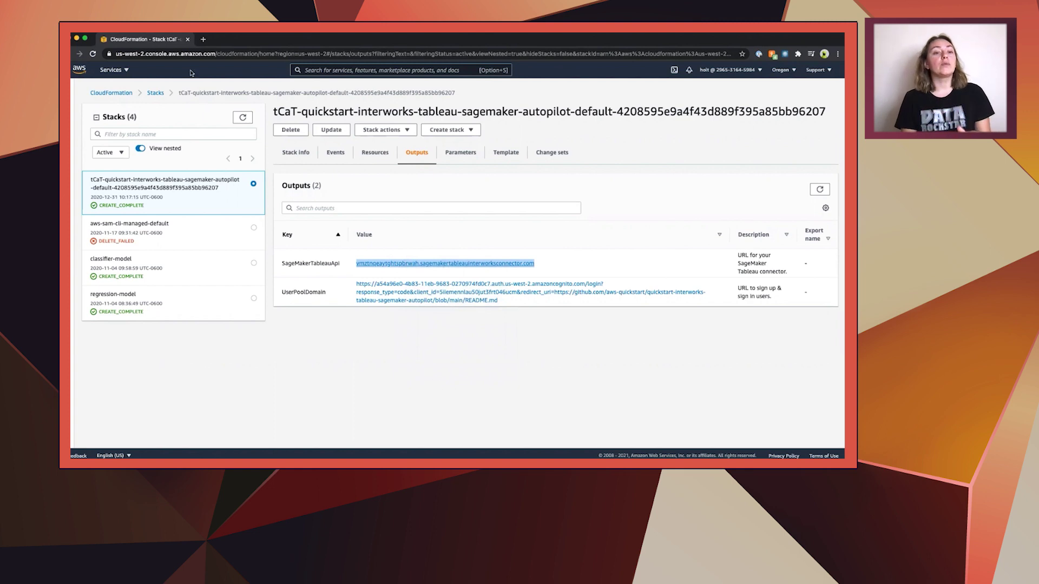
pyautogui.click(77, 39)
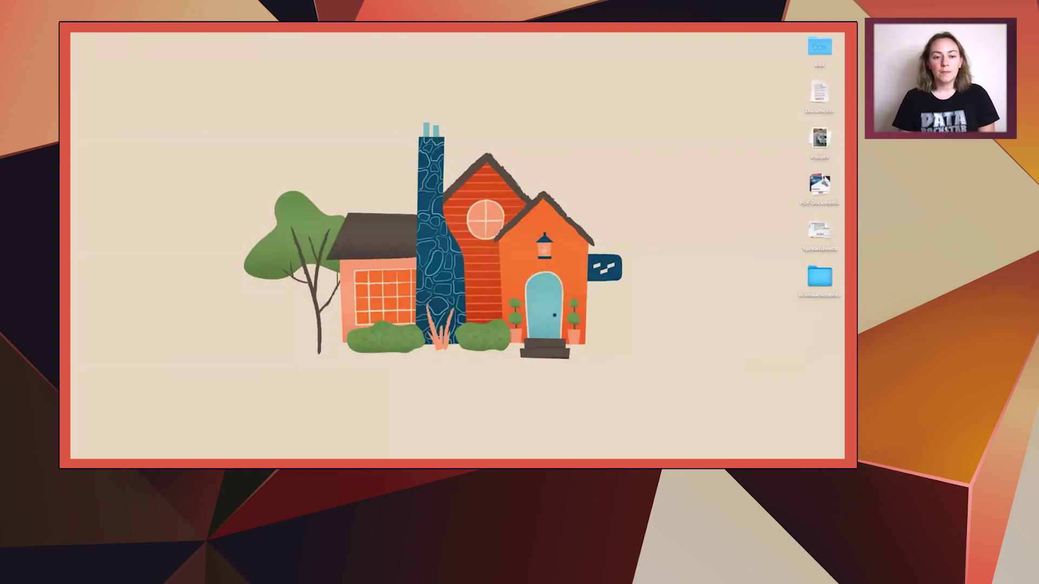
# Restore Tableau and open Help > Settings and Performance > Manage Analytics Extension Connection
pyautogui.click(609, 438)
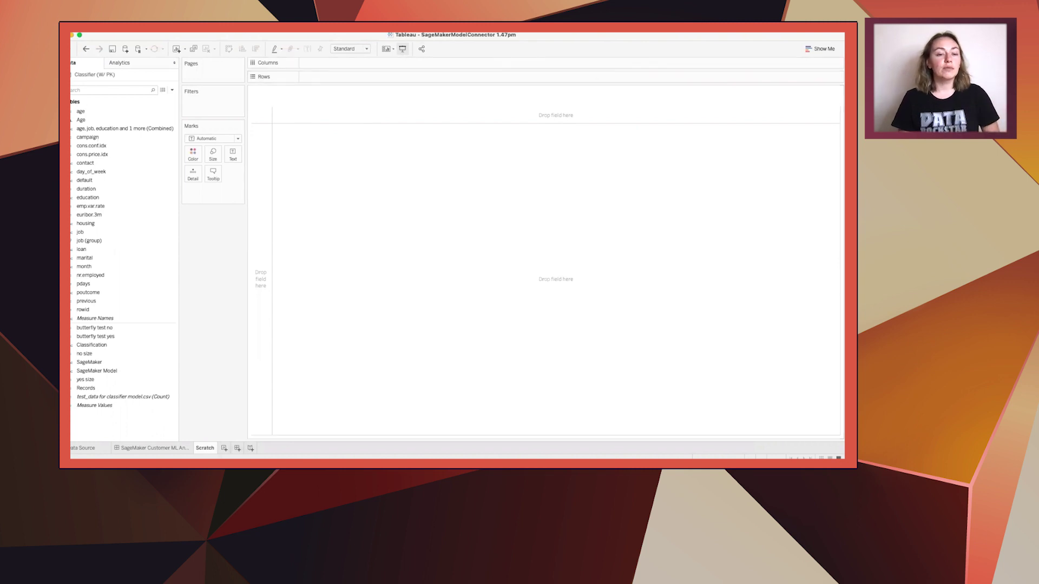
pyautogui.press('super+shift+slash')
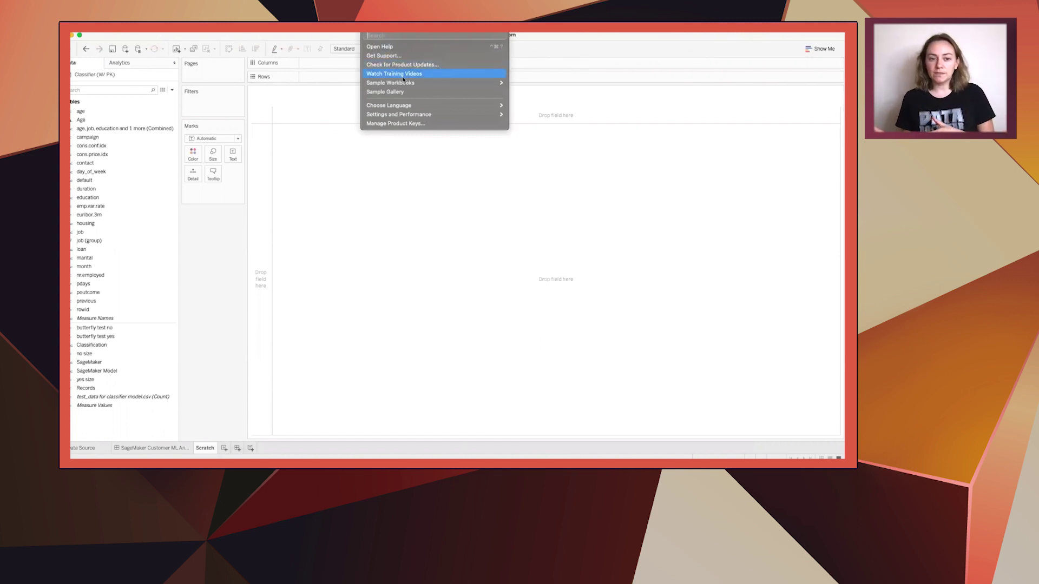
pyautogui.moveTo(412, 116)
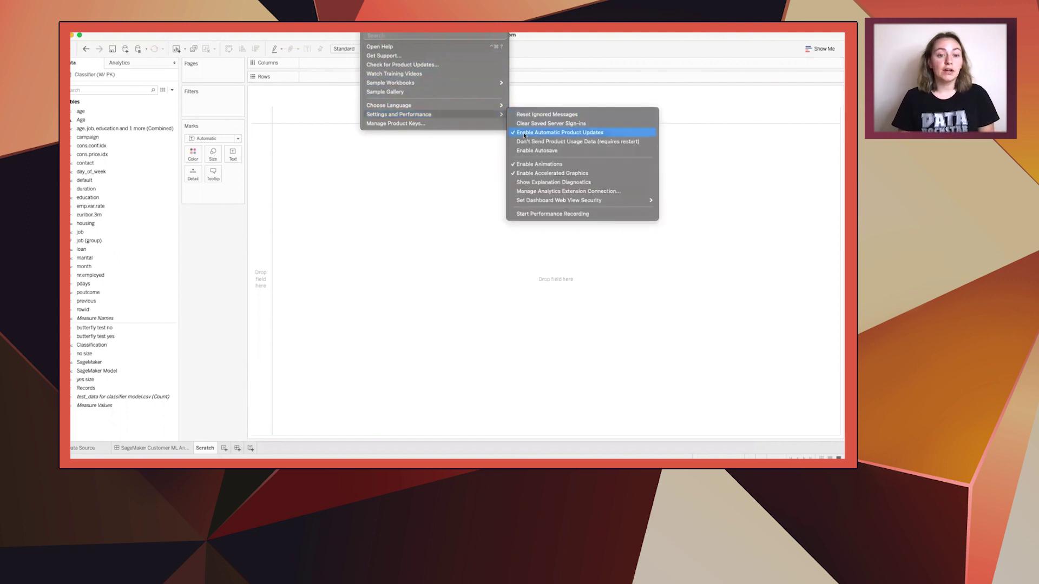
pyautogui.click(542, 191)
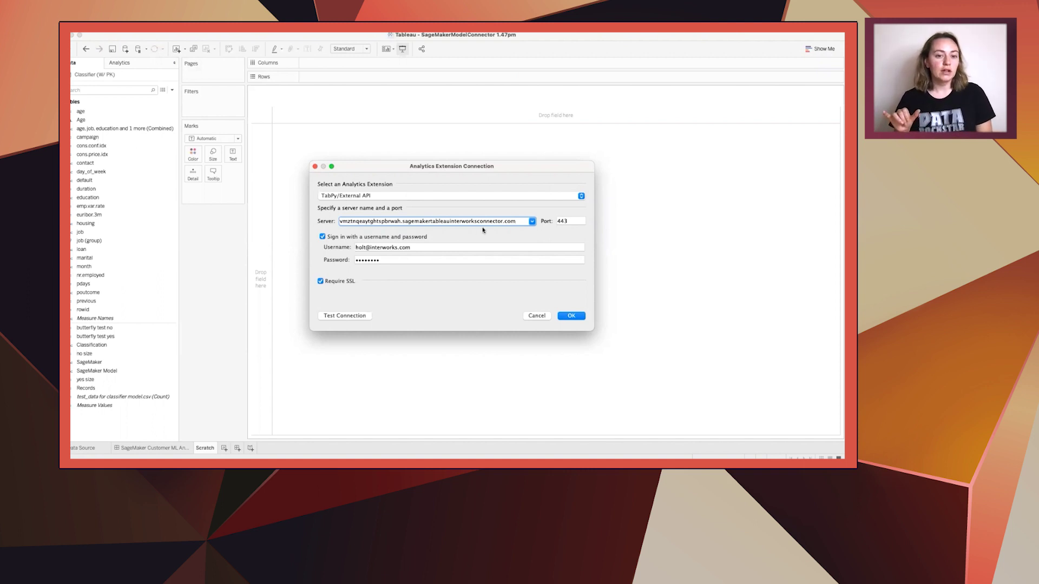
# Replace the connection username with the new account's e-mail, test the connection and confirm
pyautogui.click(571, 222)
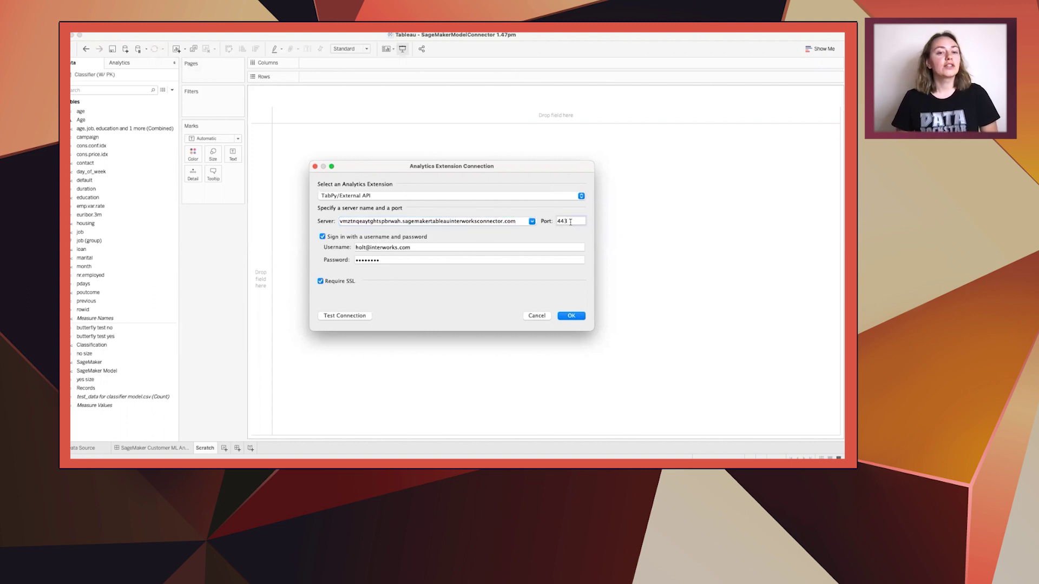
pyautogui.tripleClick(410, 247)
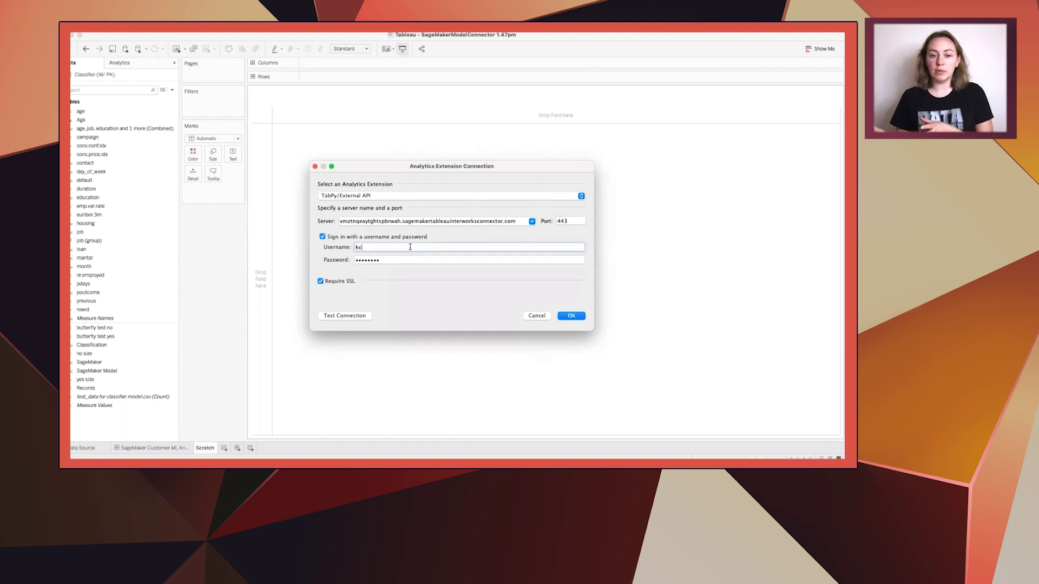
pyautogui.press('Tab')
pyautogui.click(344, 316)
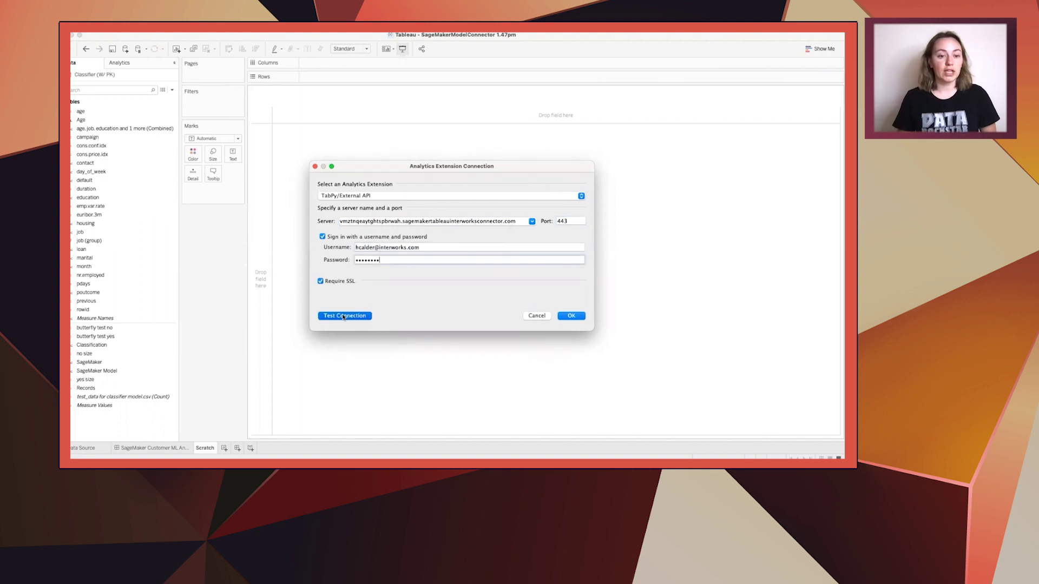
pyautogui.press('Return')
# Delete the old Classification field from the Data pane and start a new calculated field
pyautogui.click(95, 346)
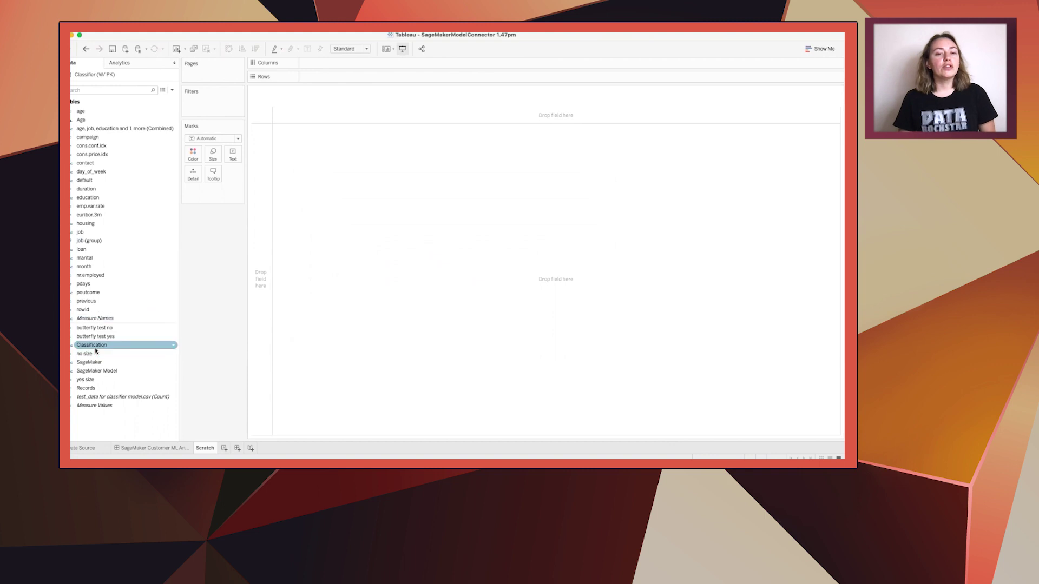
pyautogui.rightClick(96, 347)
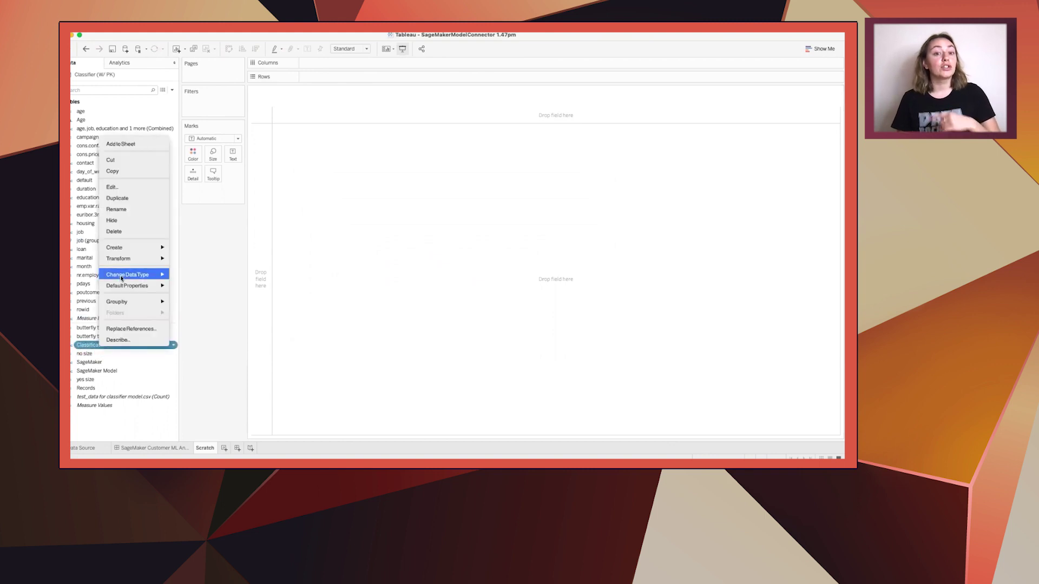
pyautogui.click(122, 232)
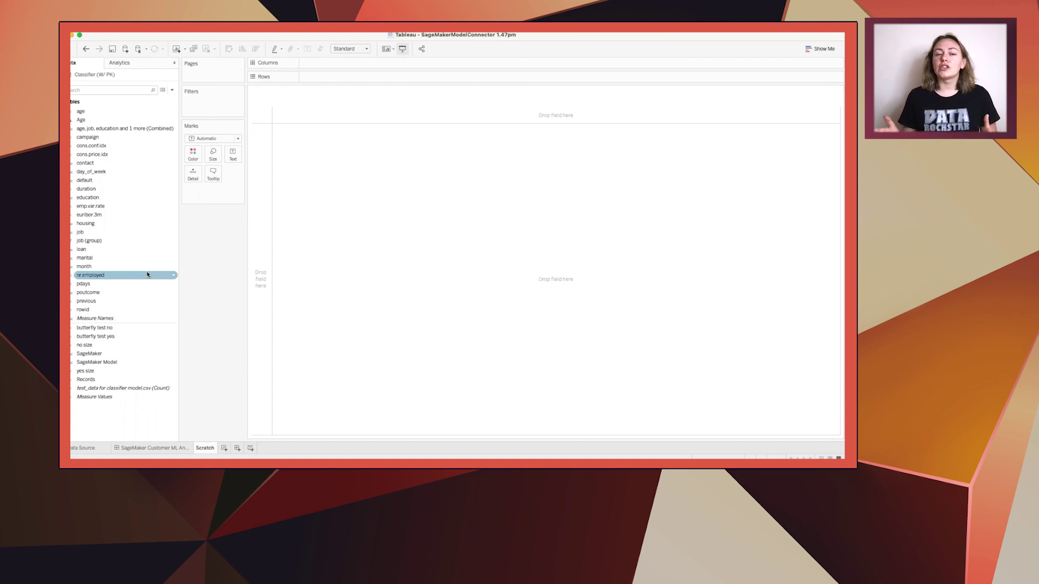
pyautogui.click(172, 90)
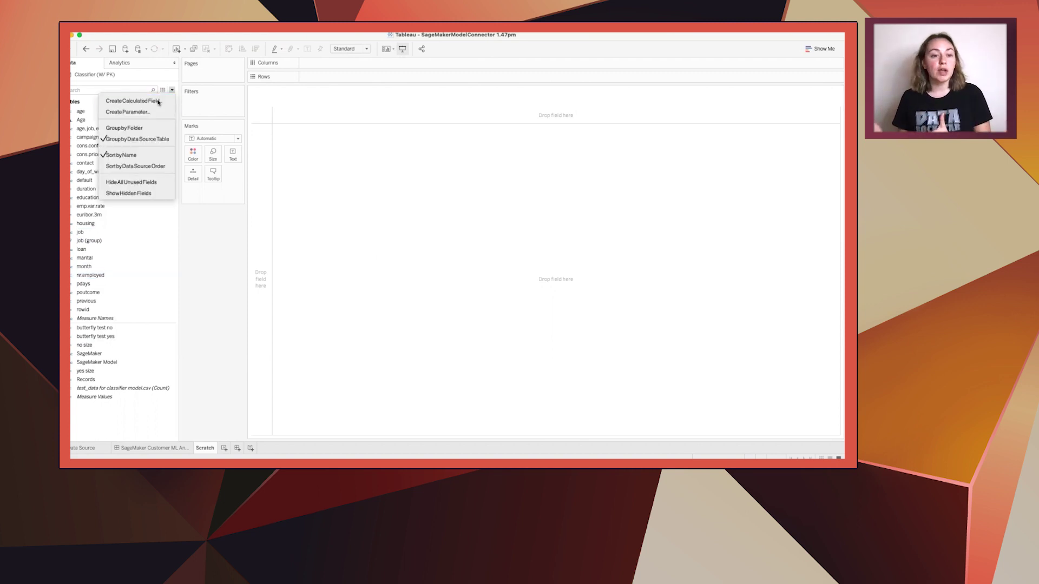
pyautogui.click(159, 102)
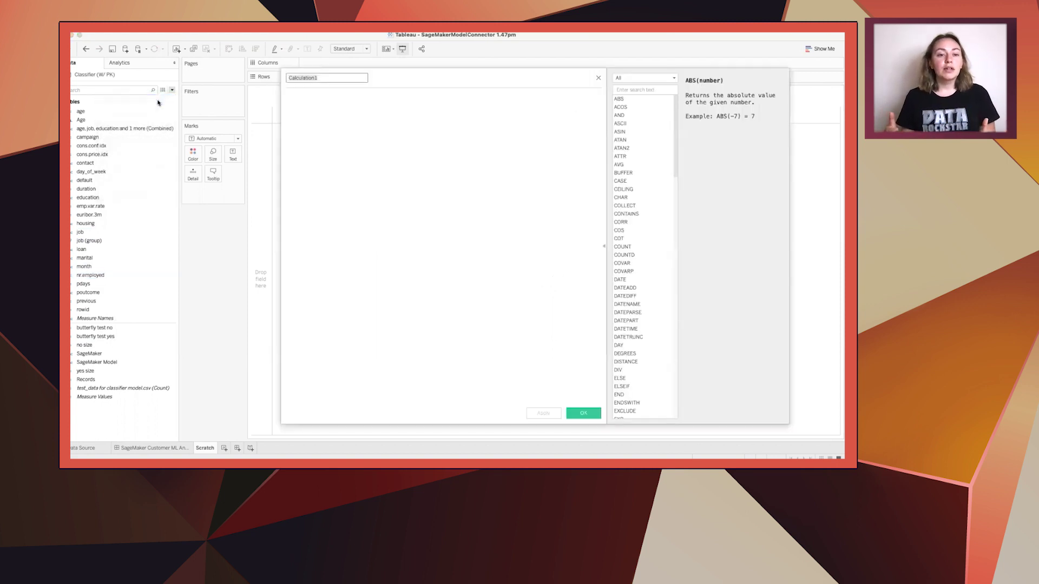
# Name the calculation Classification and insert the SCRIPT_STR function
pyautogui.write('Classification')
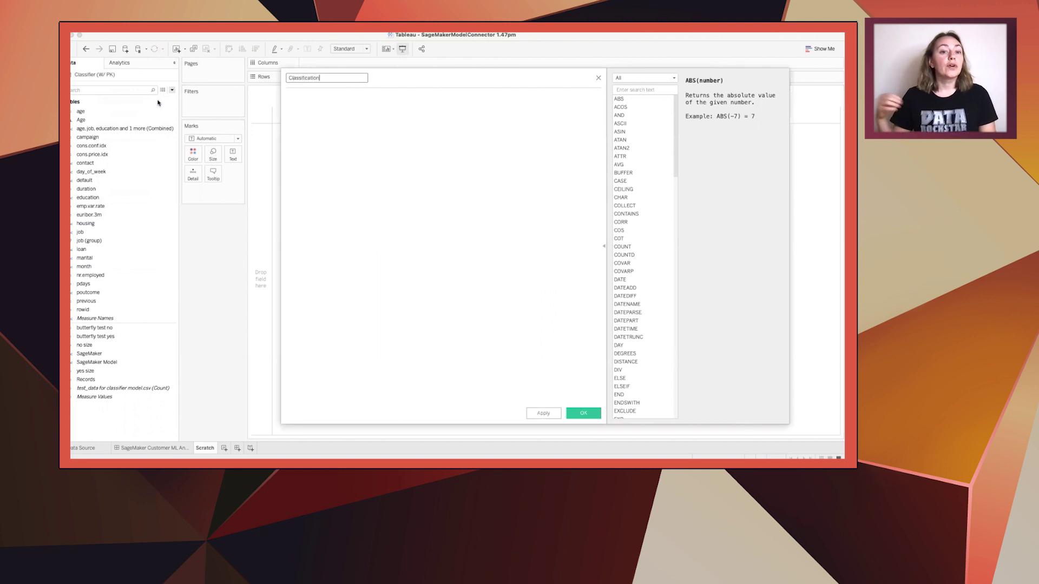
pyautogui.press('Tab')
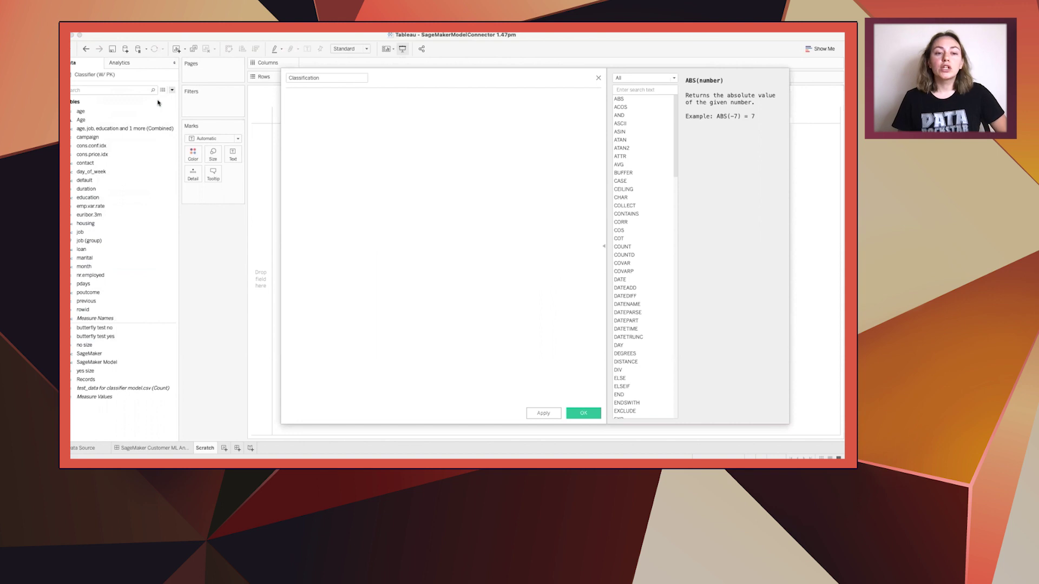
pyautogui.write('script')
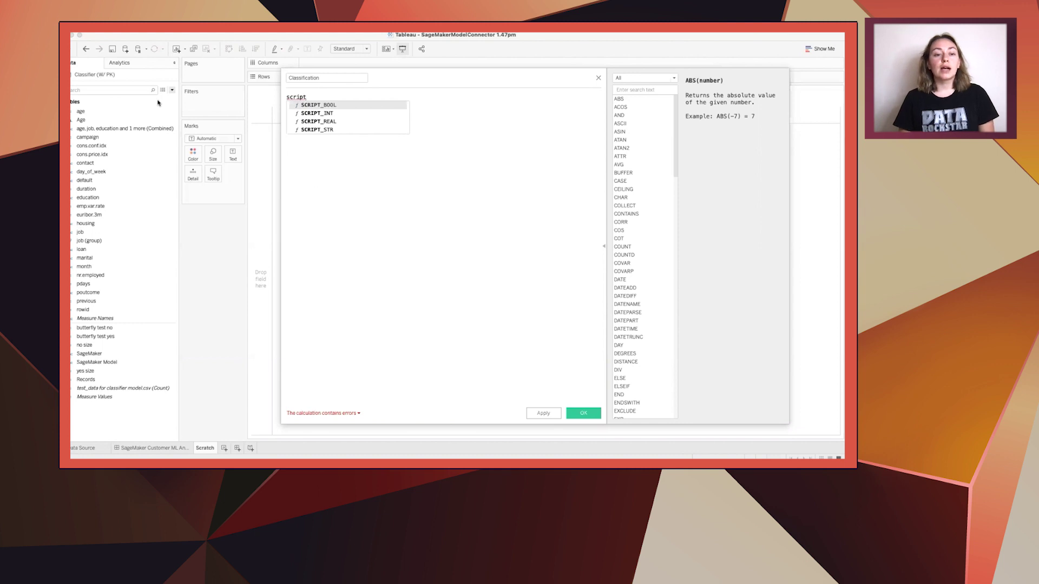
pyautogui.press('Down')
pyautogui.press('Down')
pyautogui.press('Down')
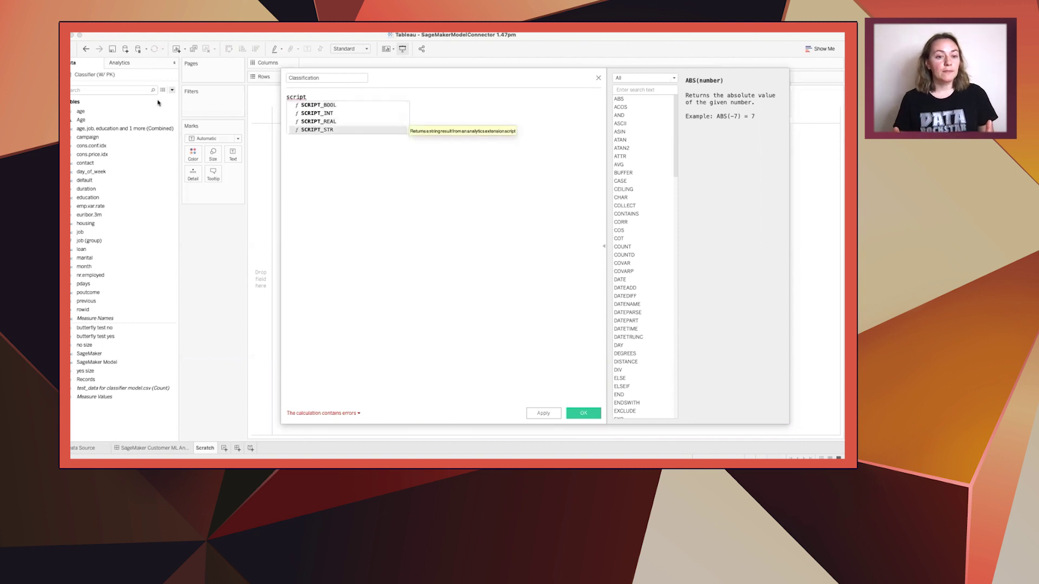
pyautogui.press('Return')
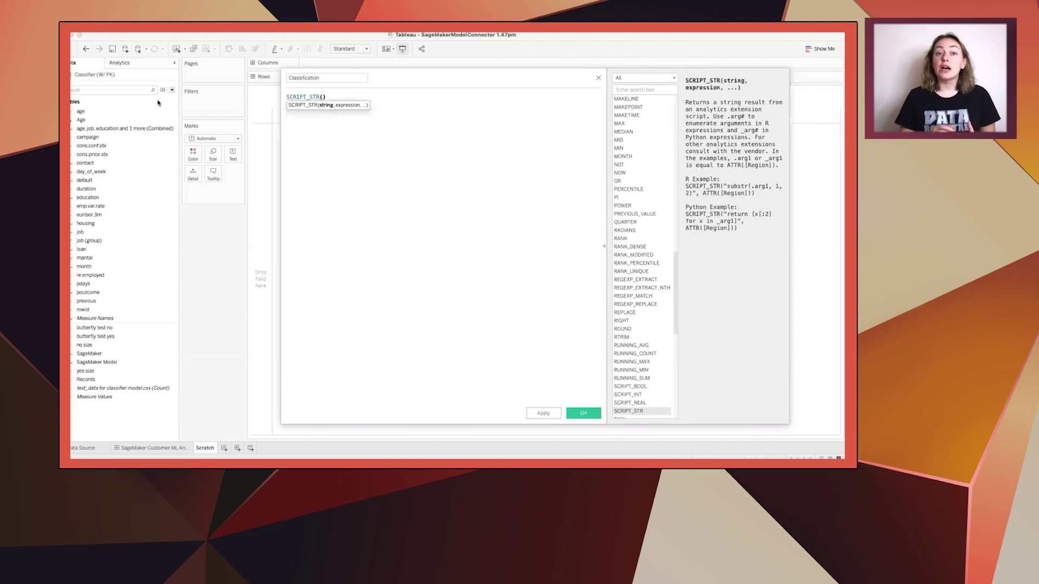
pyautogui.press('Return')
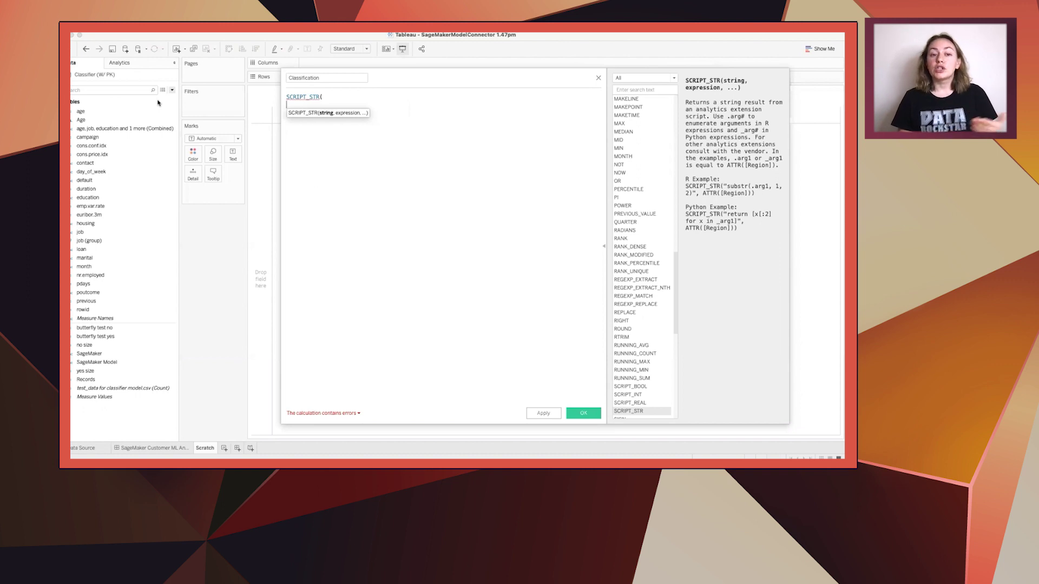
# Pass 'classifier-sm-endpoint' and the twenty ATTR field arguments, then save the calculation
pyautogui.write('"')
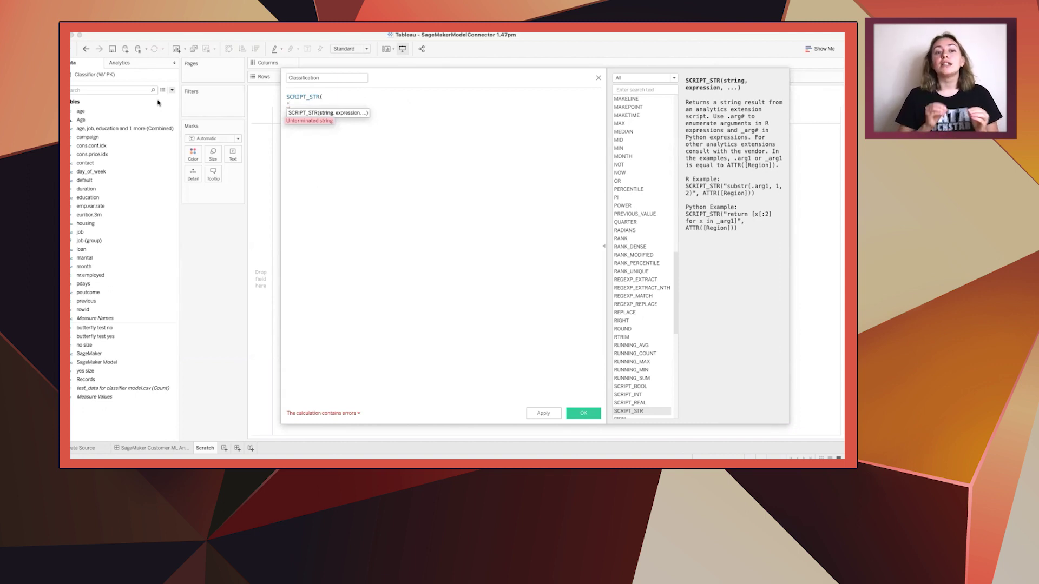
pyautogui.press('super+v')
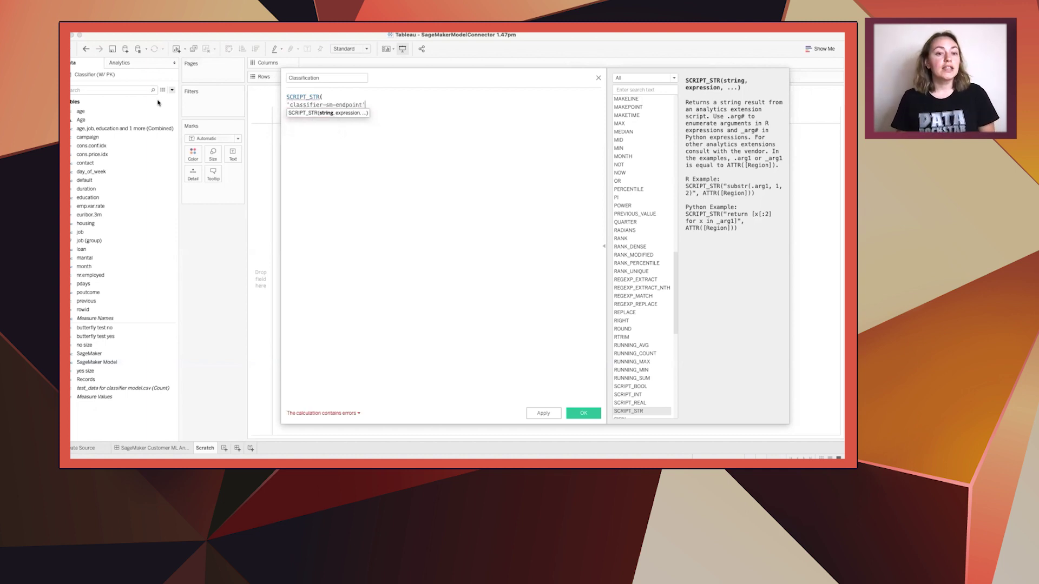
pyautogui.write(',')
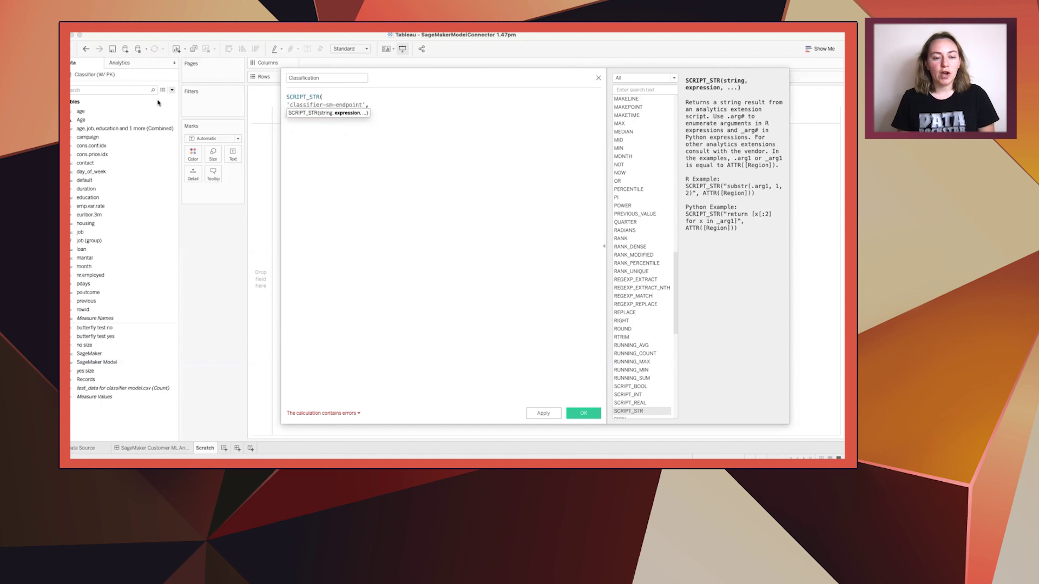
pyautogui.press('Return')
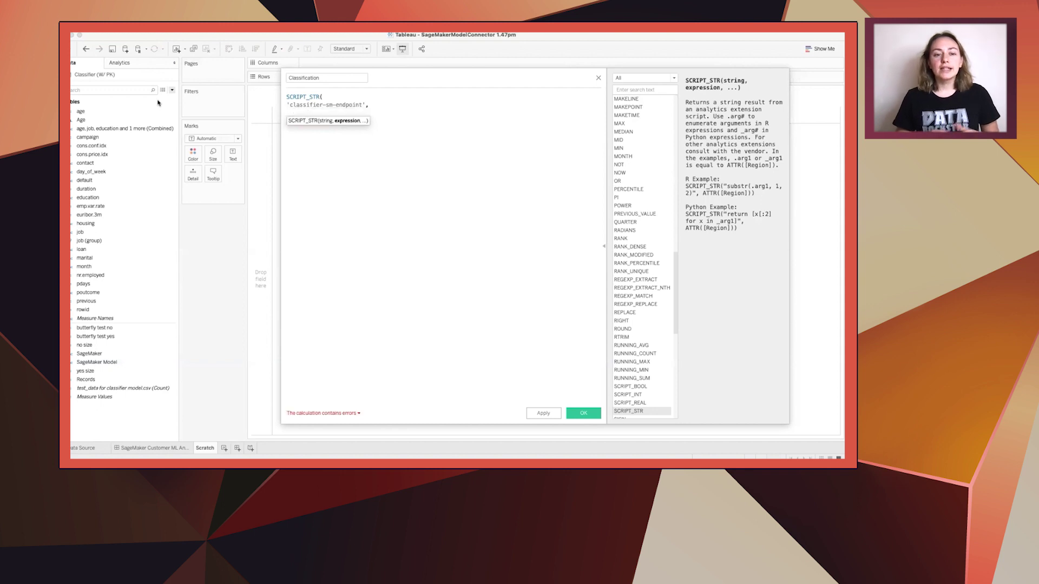
pyautogui.write(')')
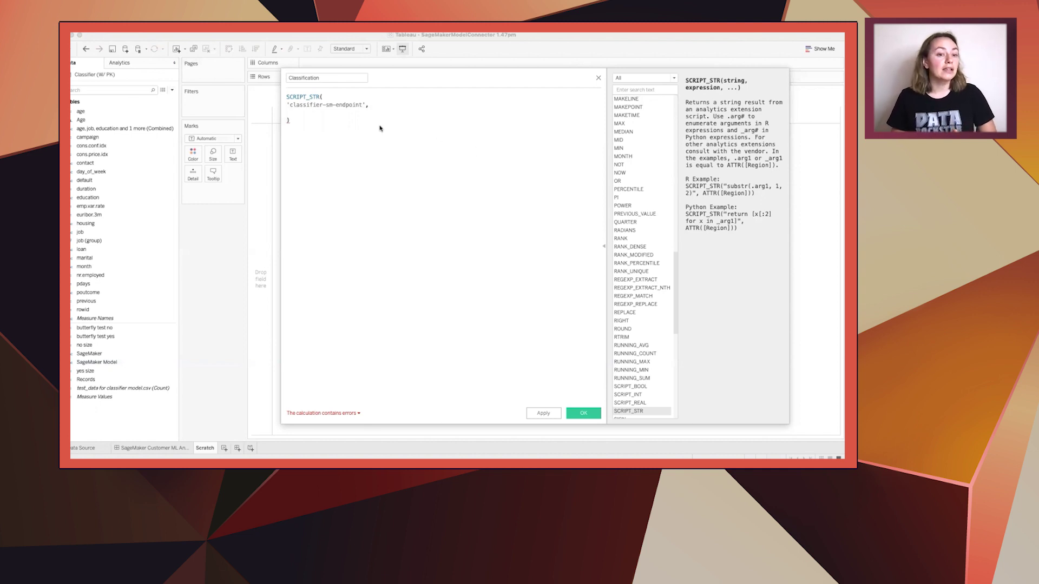
pyautogui.write('ATTR([age]), ATTR([job]), ATTR([marital]), ATTR([education]), ATTR([default]), ATTR([housing]), ATTR([loan]), ATTR([contact]), ATTR([month]), ATTR([day_of_week]), ATTR([duration]), ATTR([campaign]), ATTR([pdays]), ATTR([previous]), ATTR([poutcome]), ATTR([emp.var.rate]), ATTR([cons.price.idx]), ATTR([cons.conf.idx]), ATTR([euribor.3m]), ATTR([nr.employed])')
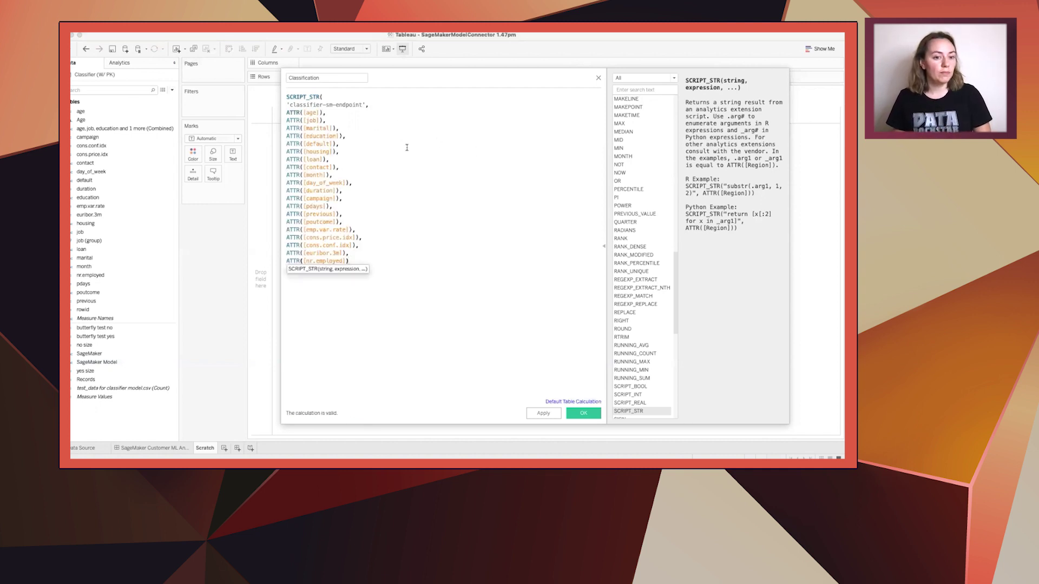
pyautogui.click(413, 147)
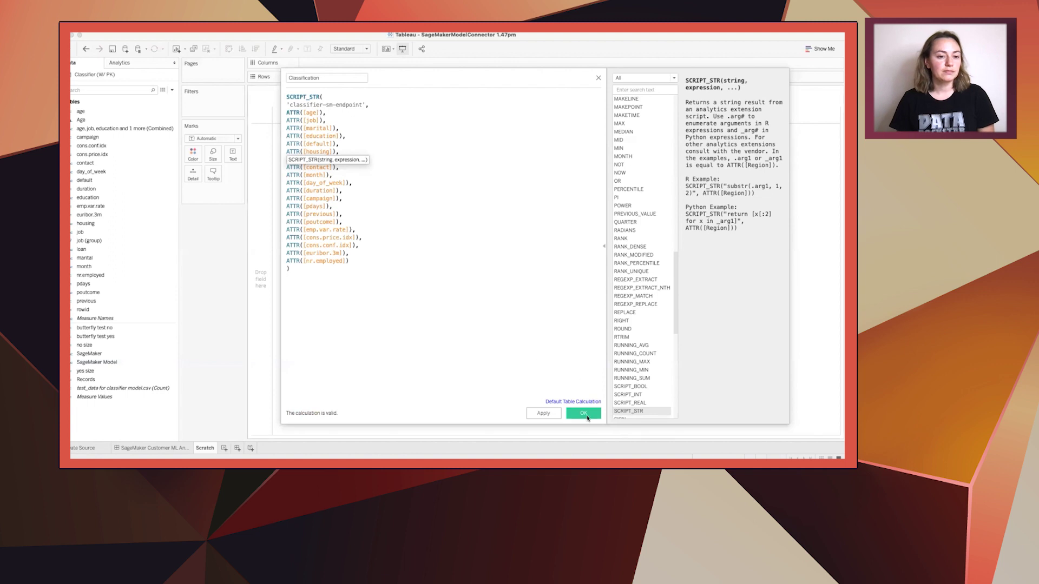
pyautogui.click(583, 413)
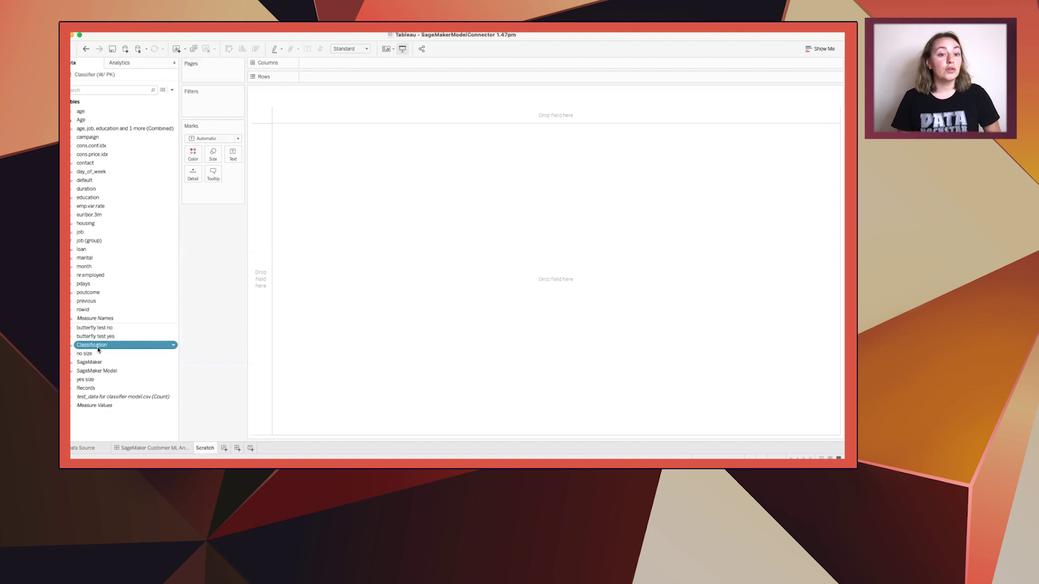
# Chart the test_data record count as bars by day_of_week, Monday through Friday
pyautogui.doubleClick(125, 172)
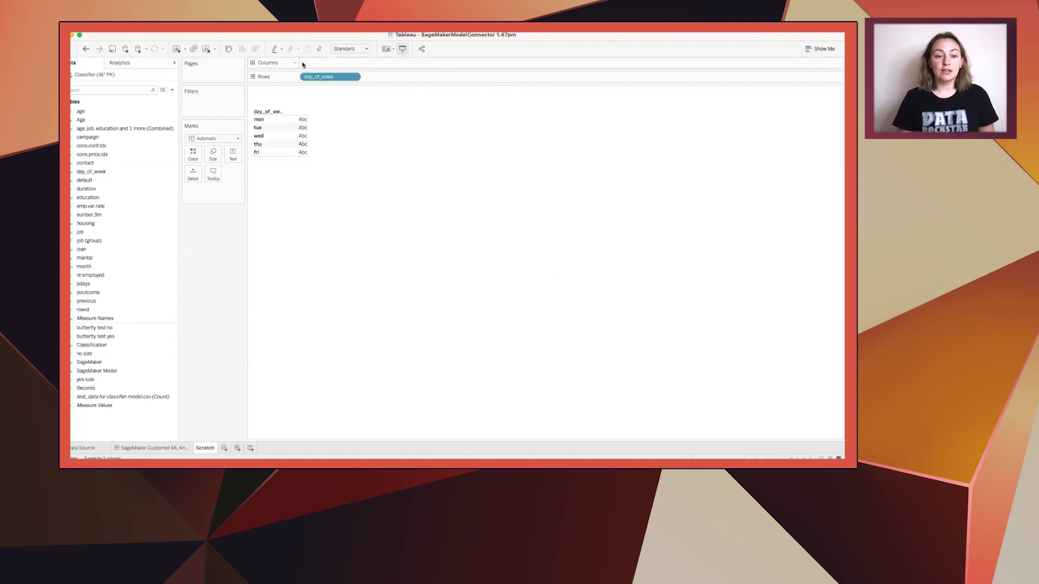
pyautogui.moveTo(319, 76); pyautogui.dragTo(324, 63)
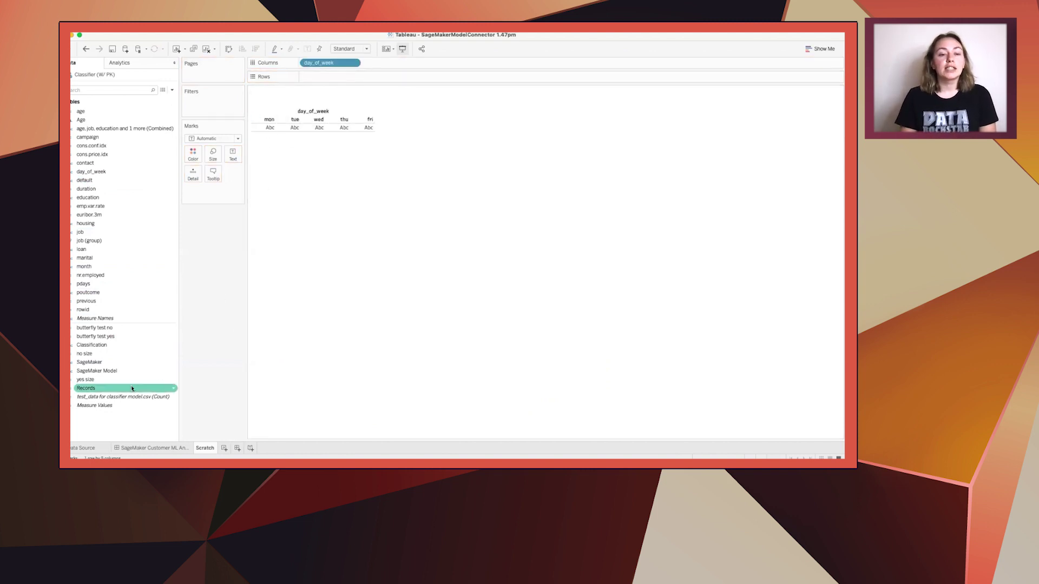
pyautogui.doubleClick(122, 396)
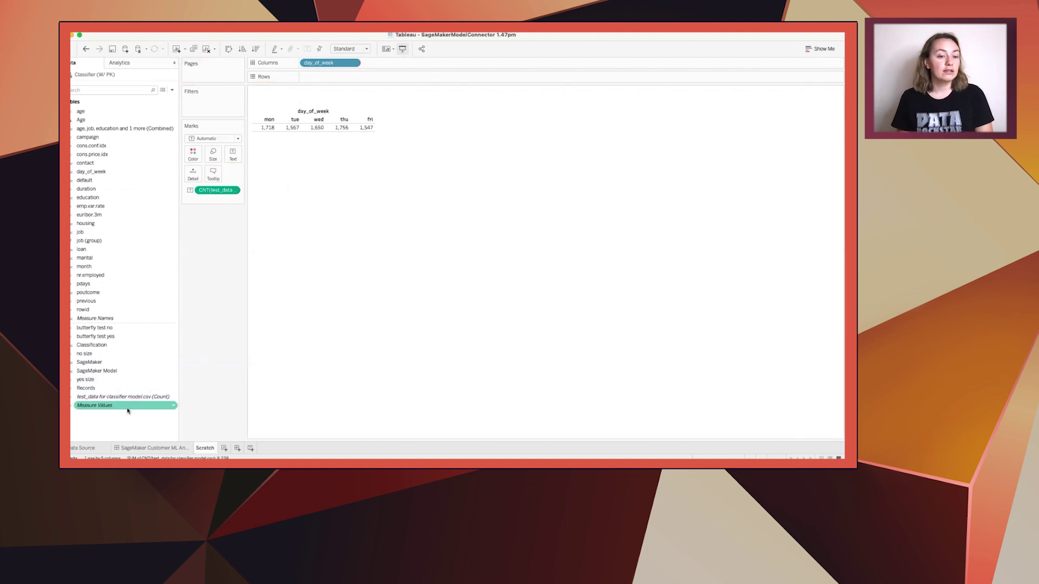
pyautogui.moveTo(216, 190); pyautogui.dragTo(325, 76)
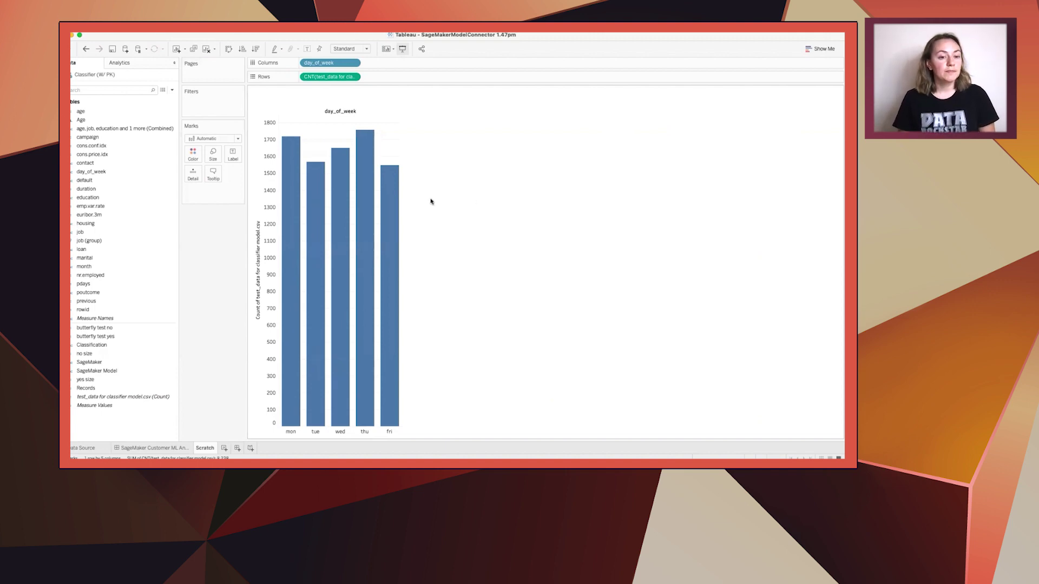
pyautogui.click(141, 310)
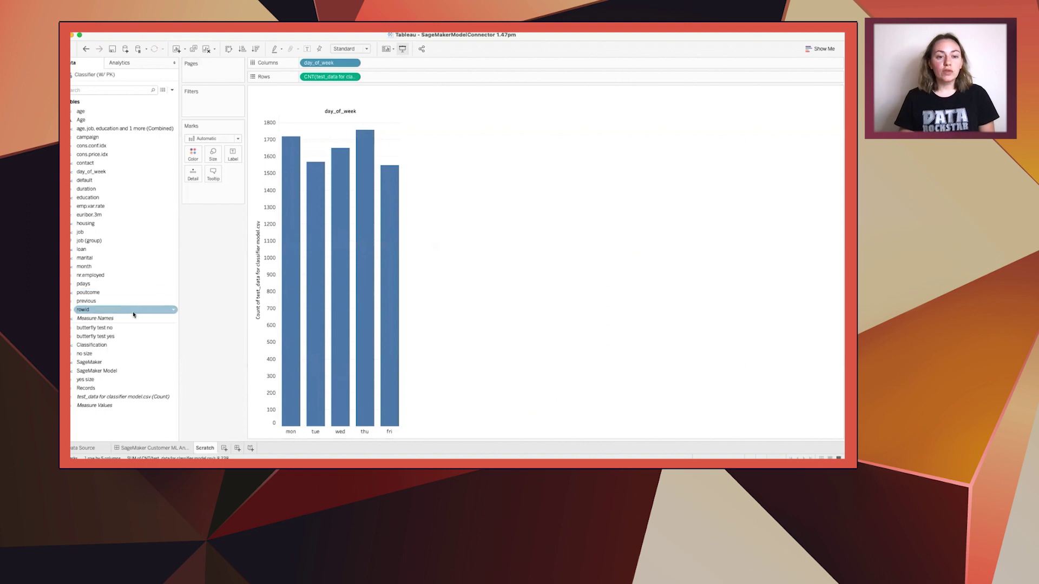
pyautogui.click(103, 313)
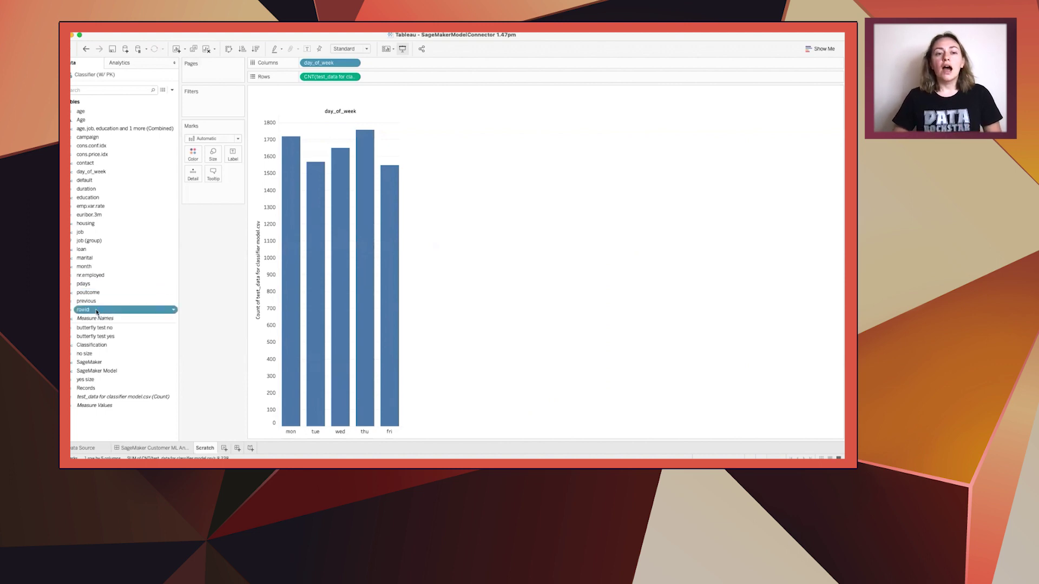
# Add rowid to Detail on the Marks card and pause auto updates
pyautogui.moveTo(110, 313); pyautogui.dragTo(196, 179)
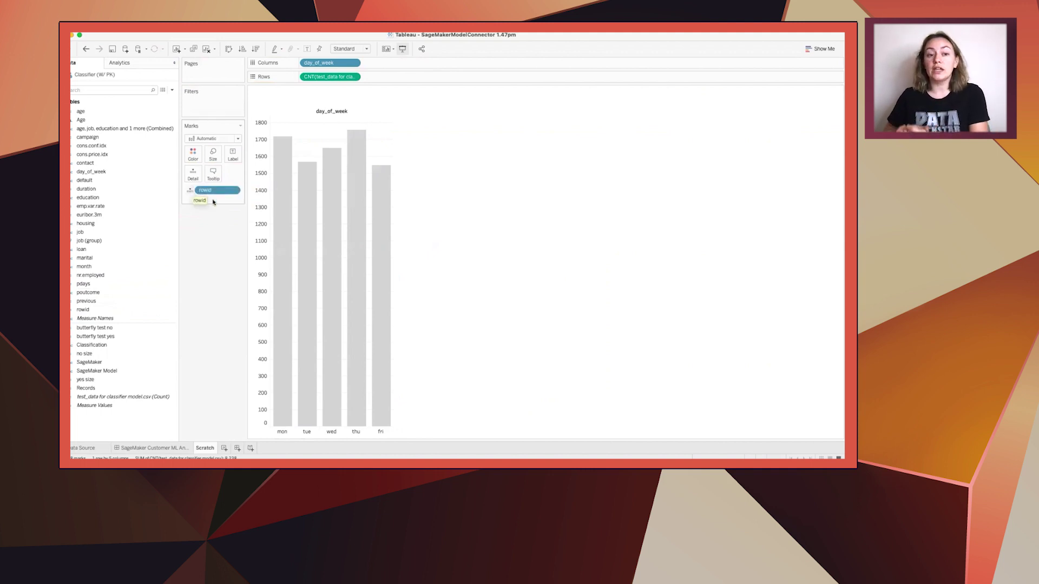
pyautogui.moveTo(273, 190)
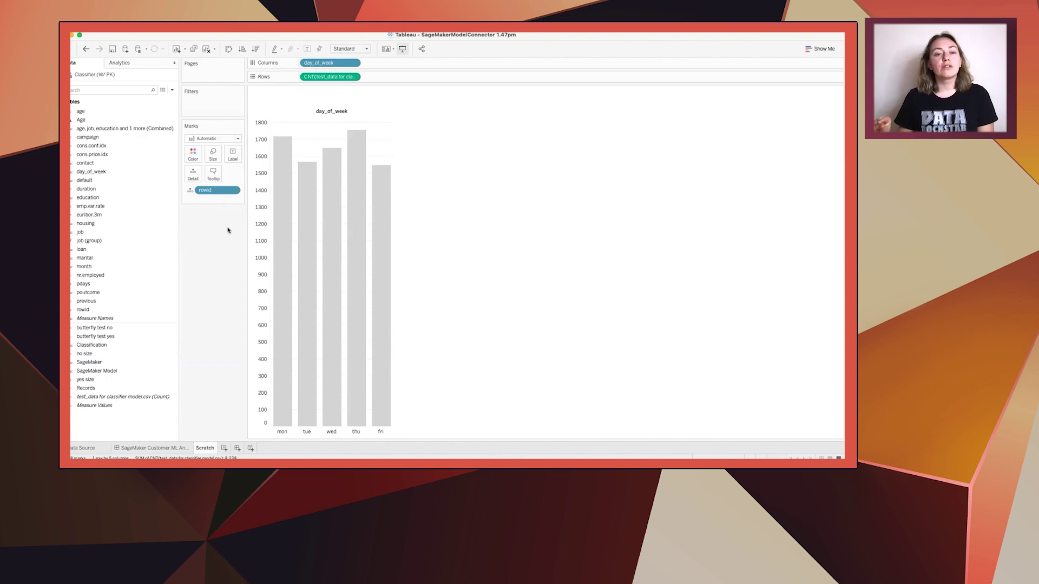
pyautogui.click(138, 49)
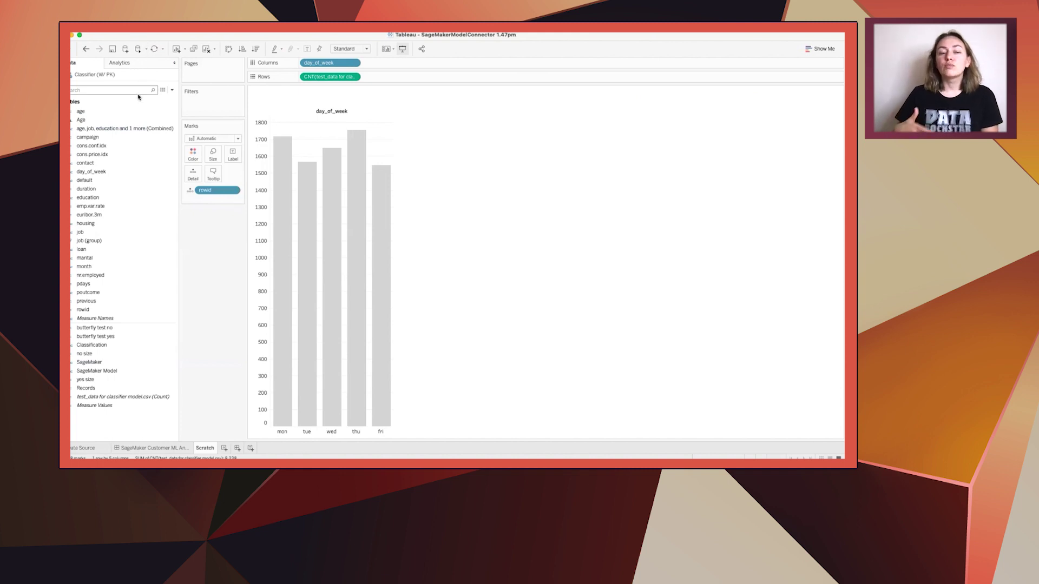
# Colour the marks by Classification, computed along rowid only as the specific dimension
pyautogui.moveTo(92, 345); pyautogui.dragTo(193, 157)
pyautogui.rightClick(218, 191)
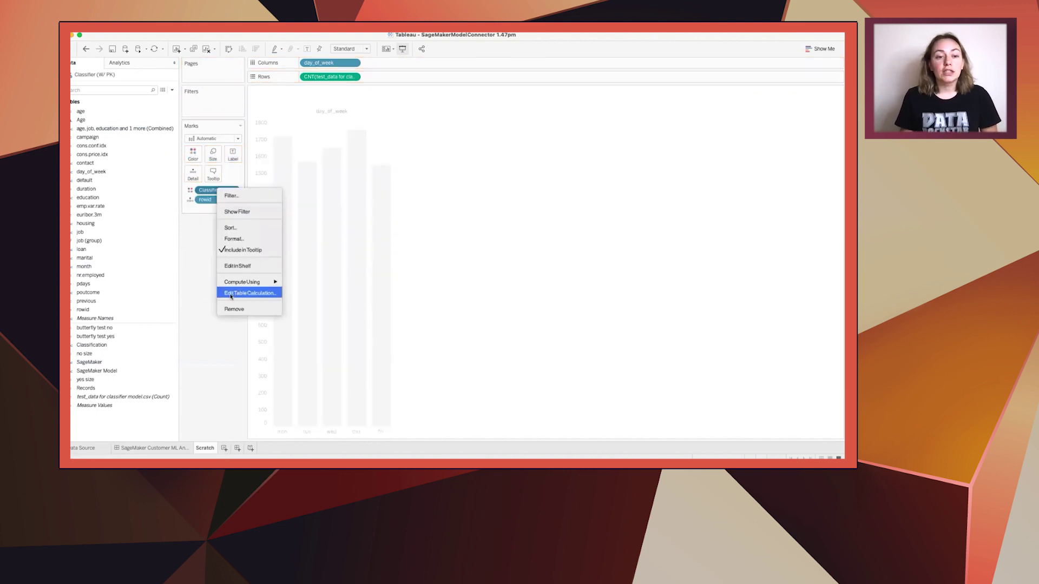
pyautogui.click(231, 295)
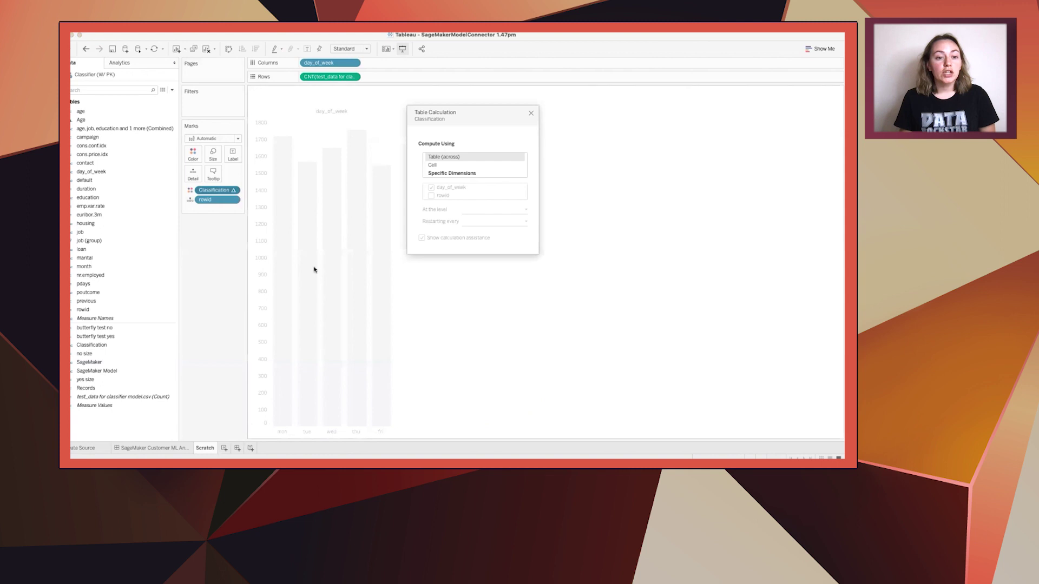
pyautogui.click(444, 174)
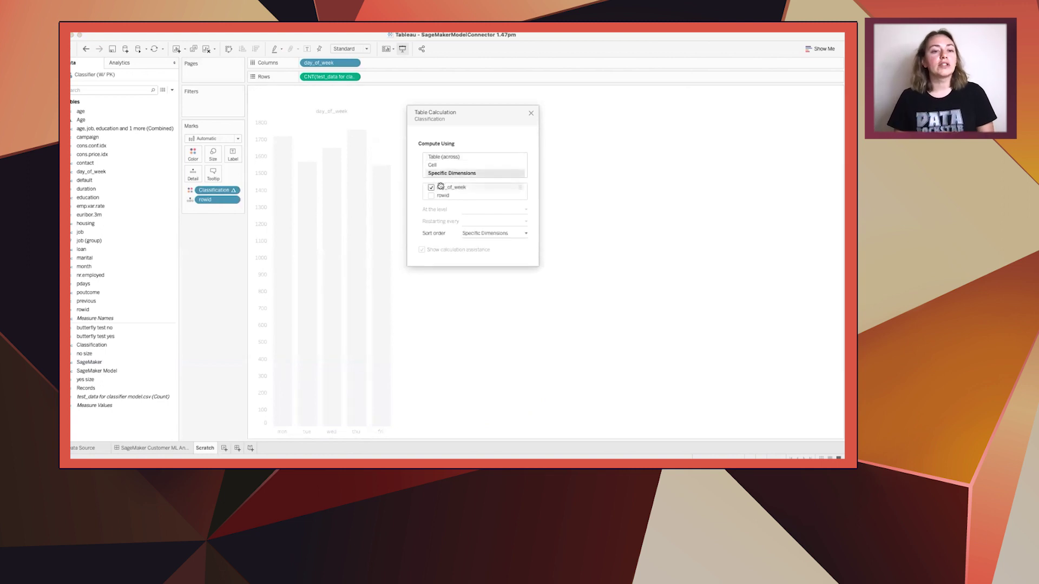
pyautogui.click(432, 187)
pyautogui.click(431, 195)
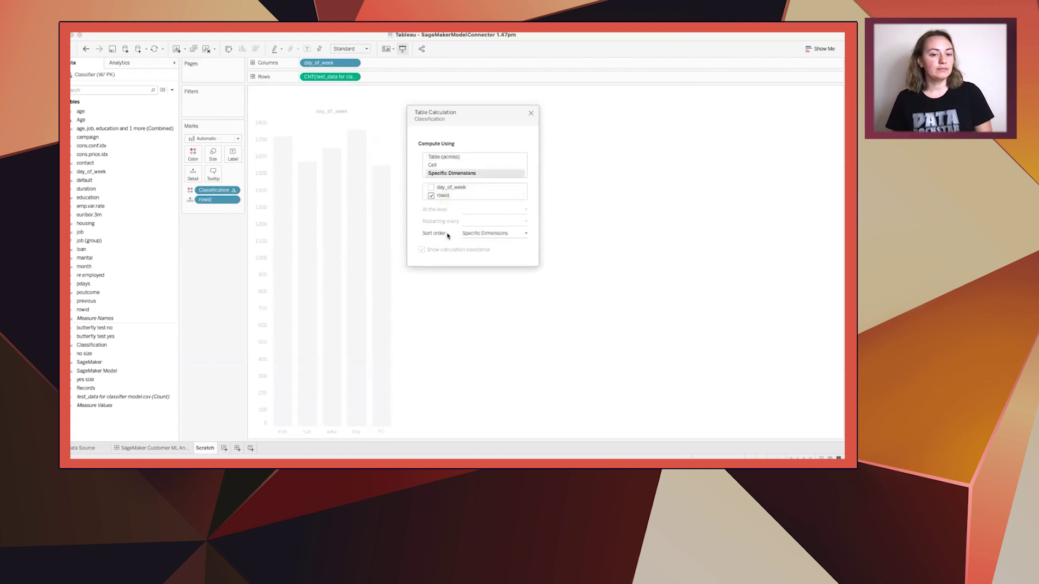
pyautogui.press('Escape')
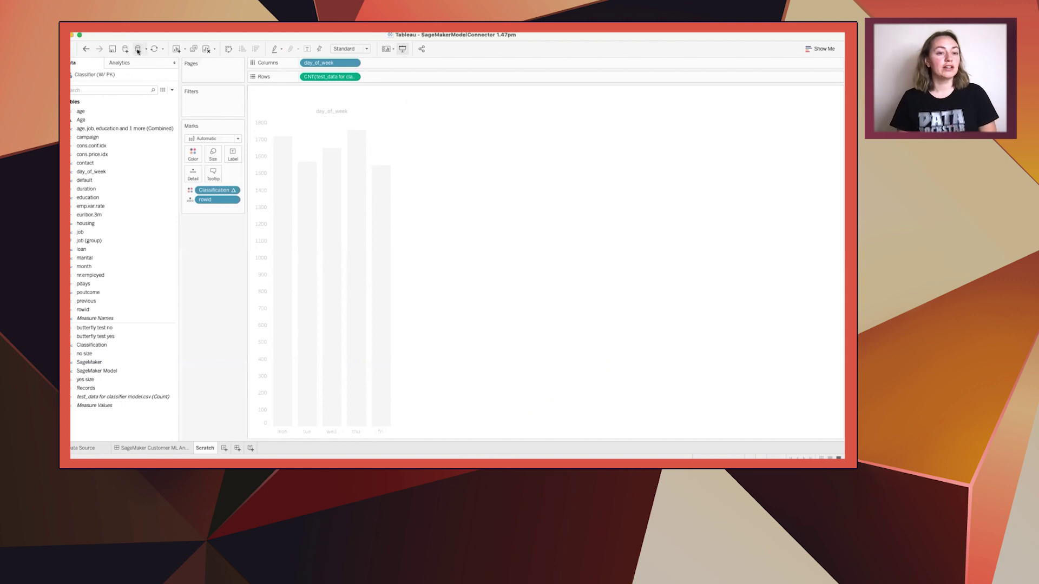